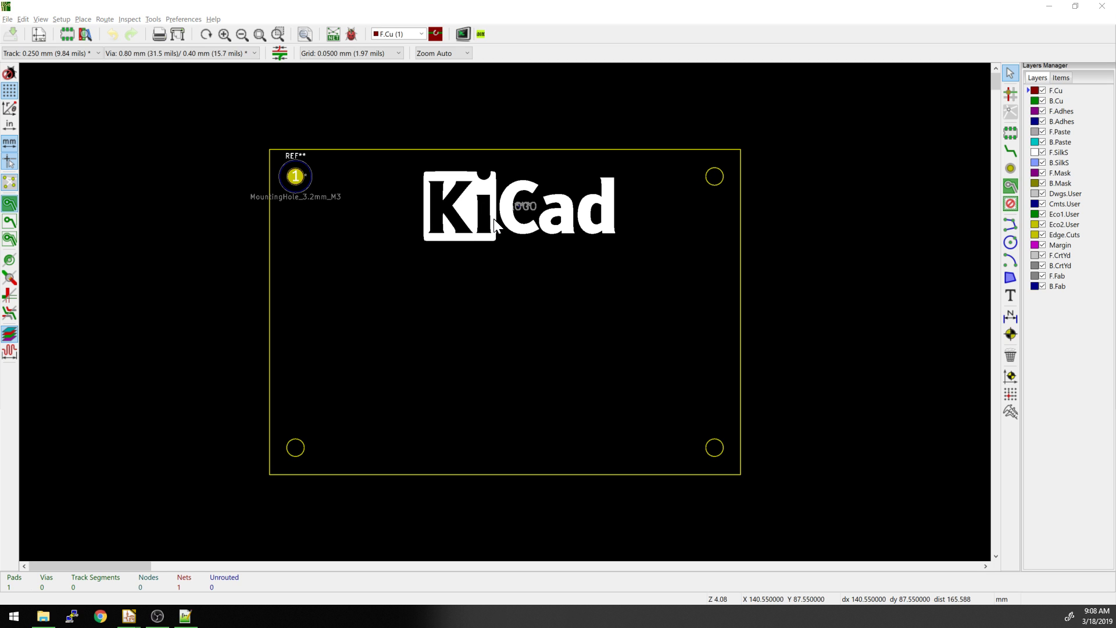
Step: Drag TestboardFP.kicad_mod from the testboard.pretty folder in Explorer into Notepad++ to open it
key("alt+Tab")
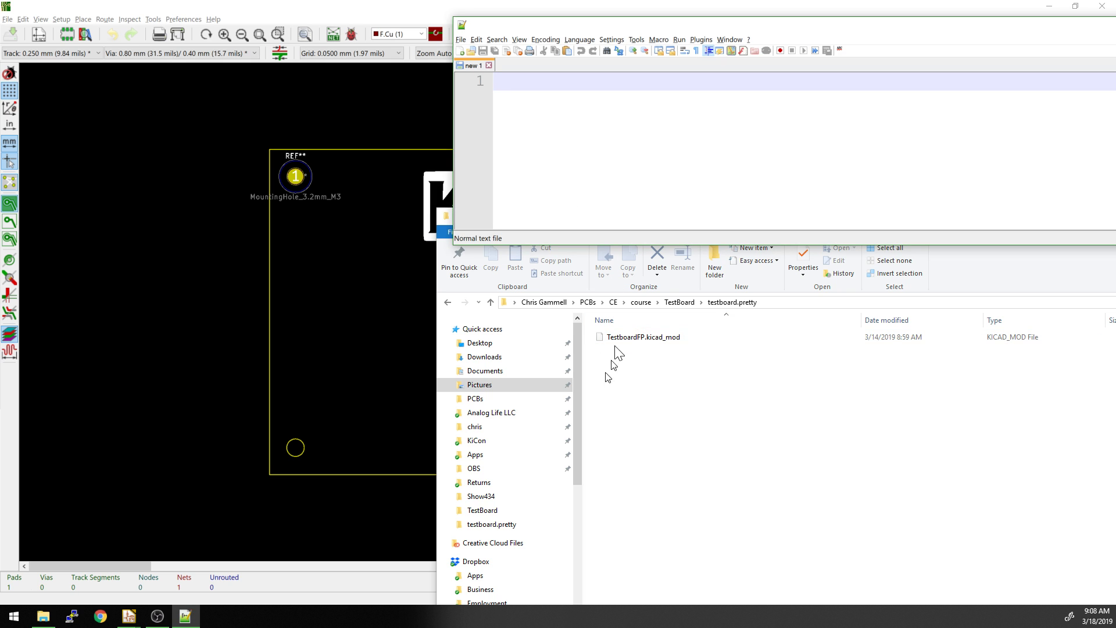
left_click_drag(616, 338, 578, 165)
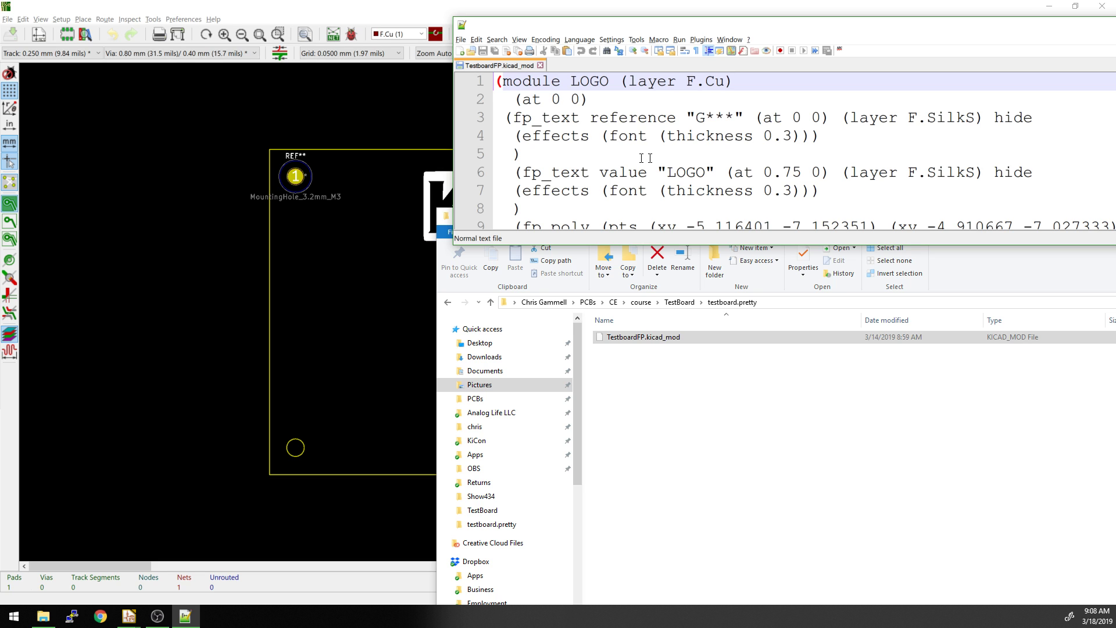
Step: Maximize Notepad++ and scroll through the footprint file, comparing it against the logo in KiCad
double_click(539, 24)
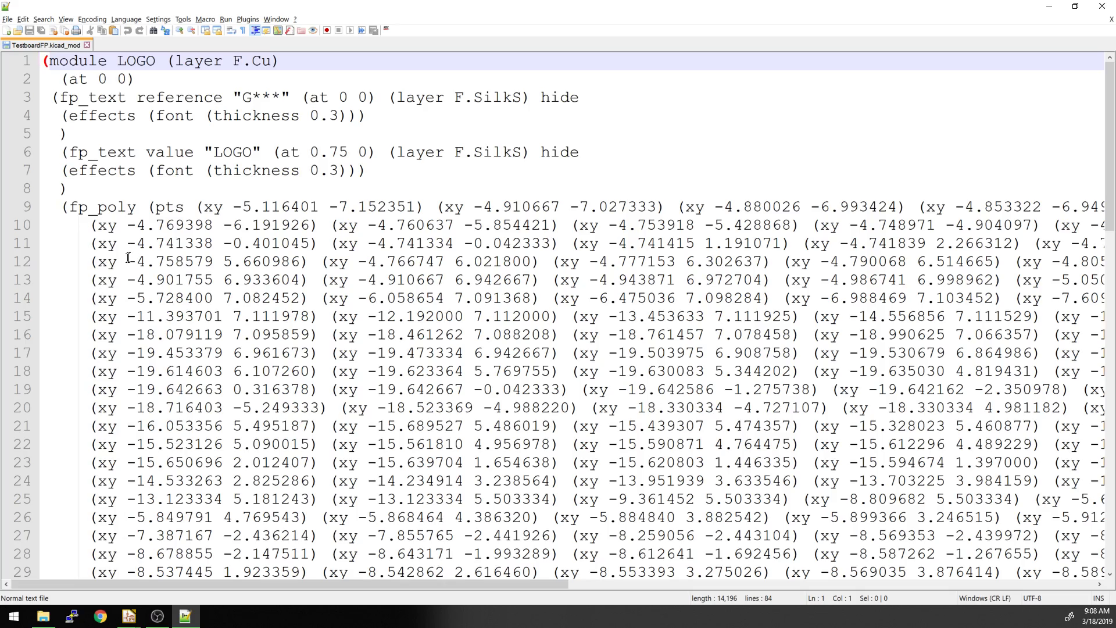
scroll(128, 256, "down", 3)
scroll(127, 256, "up", 3)
scroll(140, 241, "down", 18)
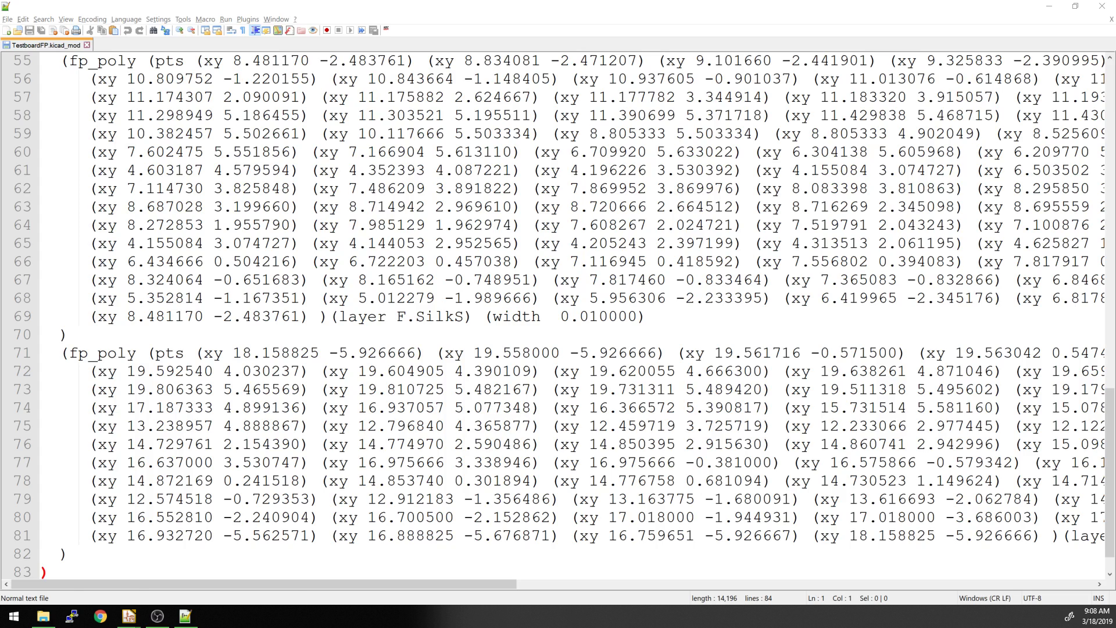
key("alt+Tab")
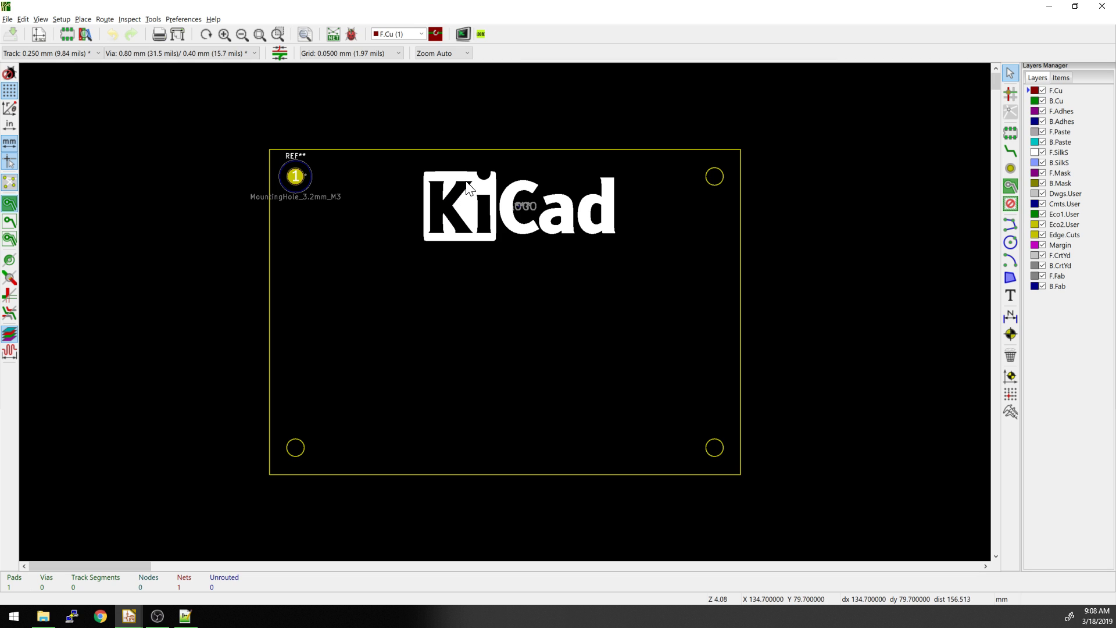
key("alt+Tab")
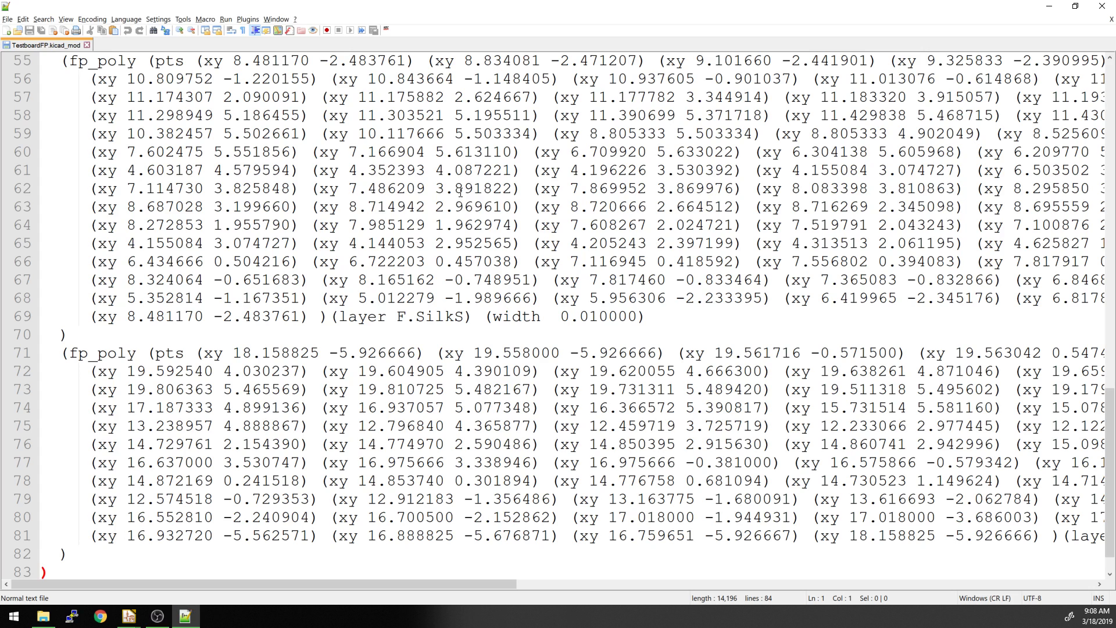
Step: Inspect the '(layer F.SilkS)' entry on line 69 of the footprint file
left_click_drag(473, 316, 331, 309)
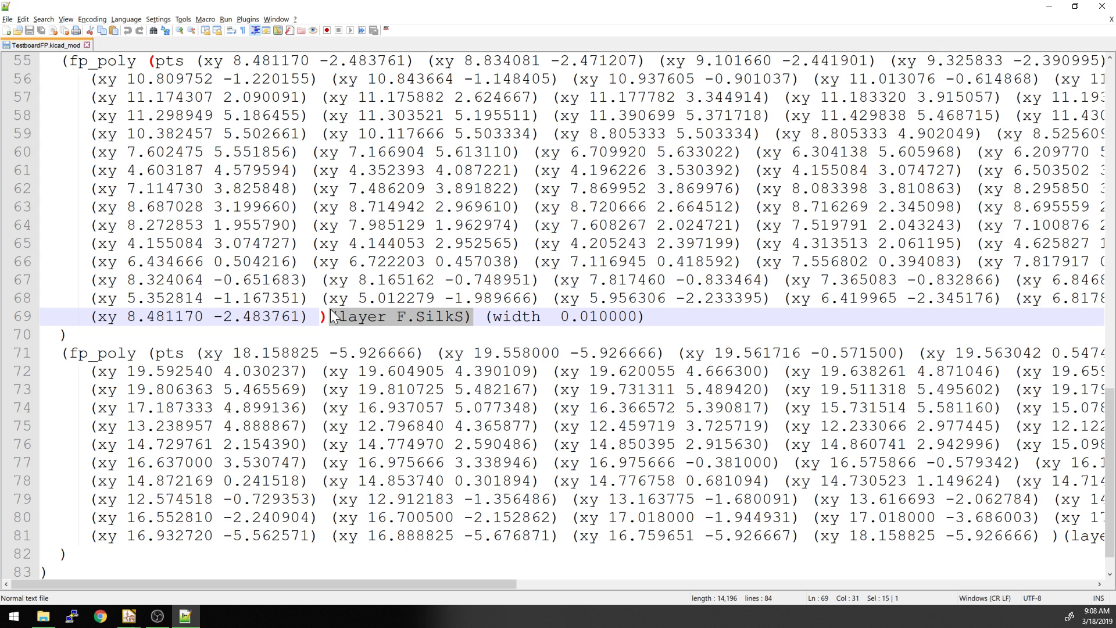
left_click(362, 317)
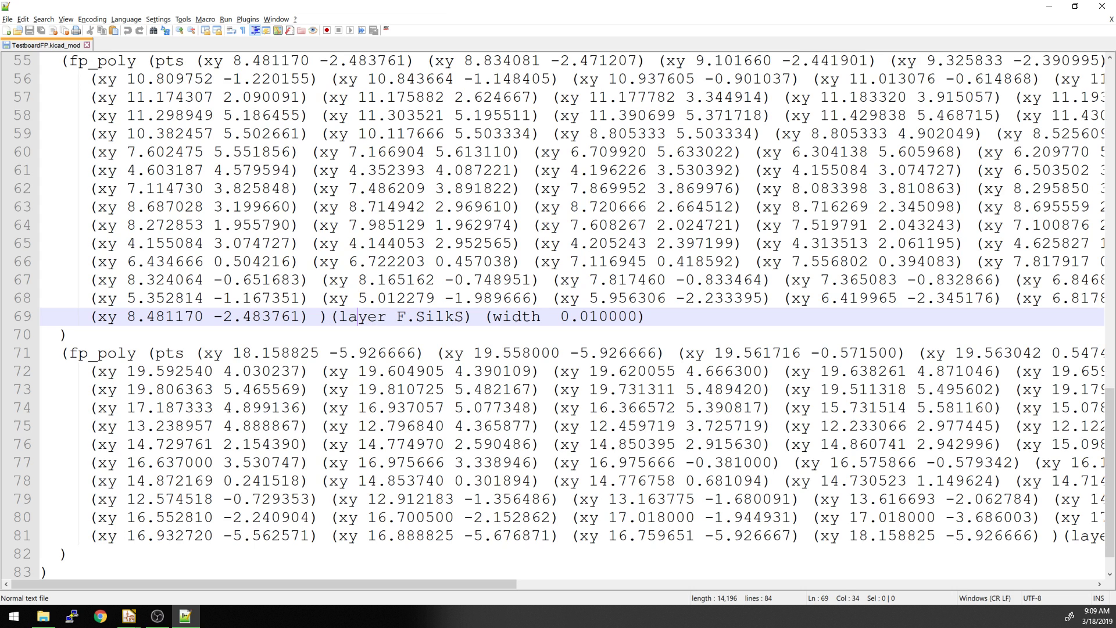
scroll(558, 314, "up", 13)
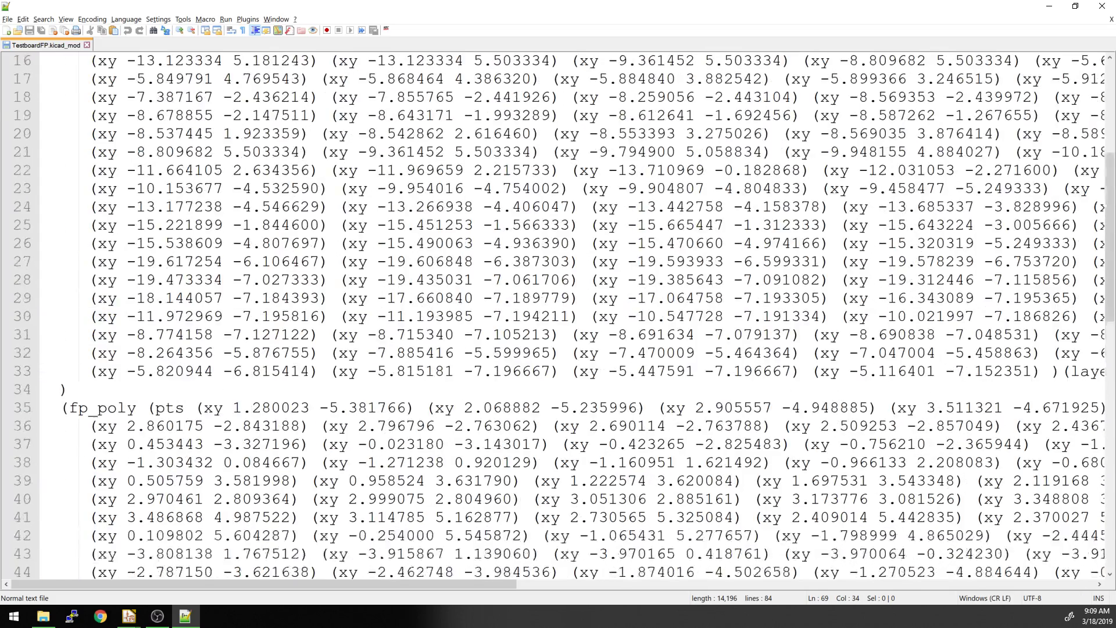
scroll(557, 314, "up", 3)
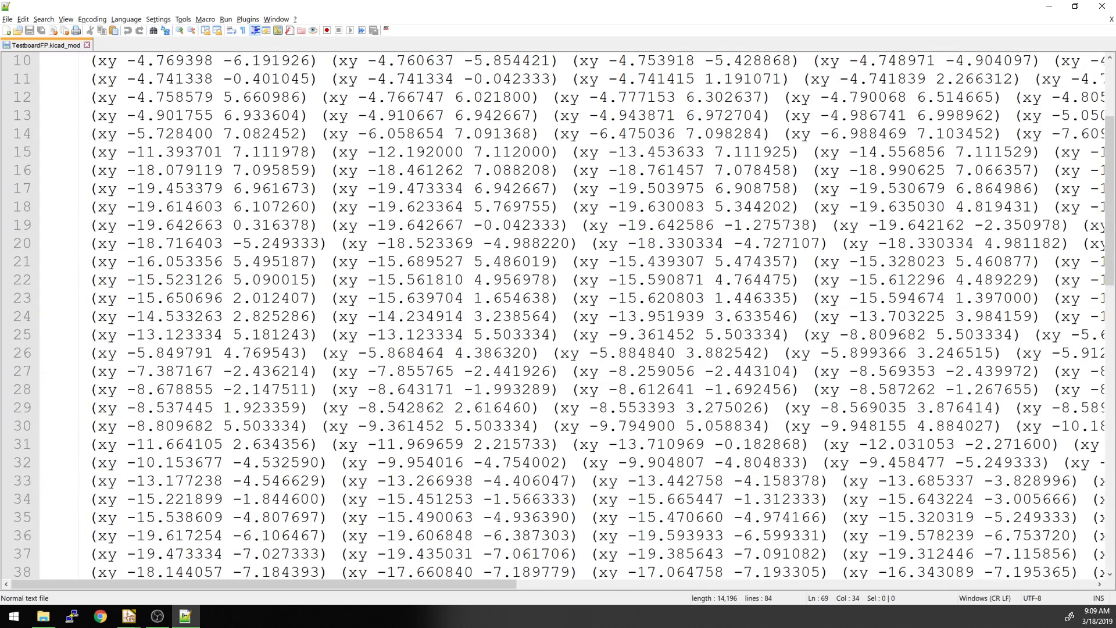
Step: Select the '(layer F.SilkS)' text at the end of line 42
key("ctrl+h")
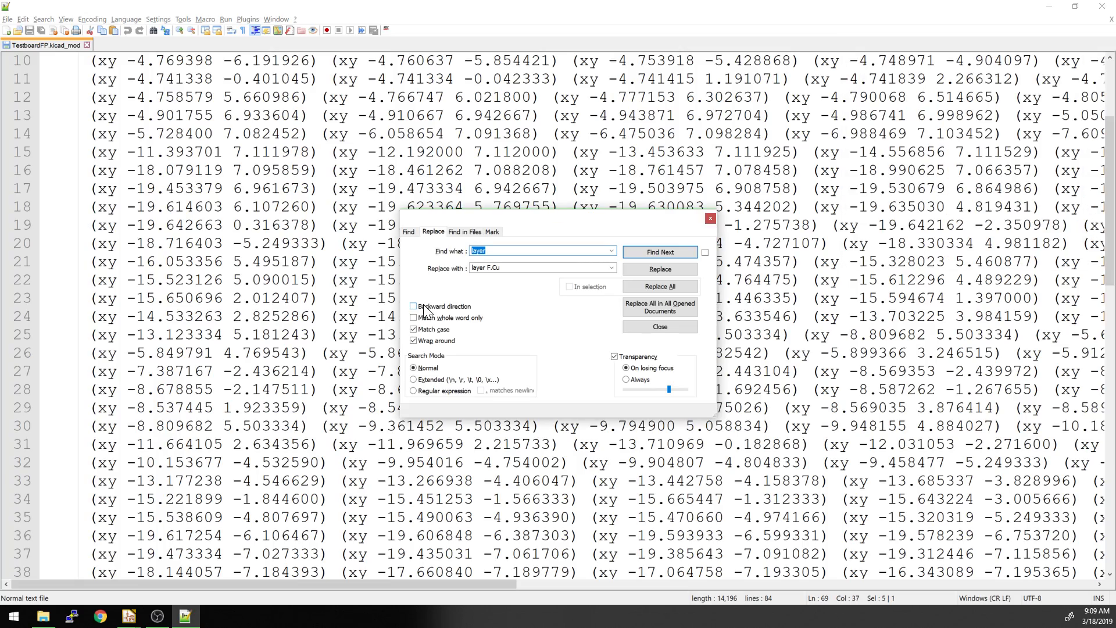
key("Escape")
scroll(523, 319, "down", 8)
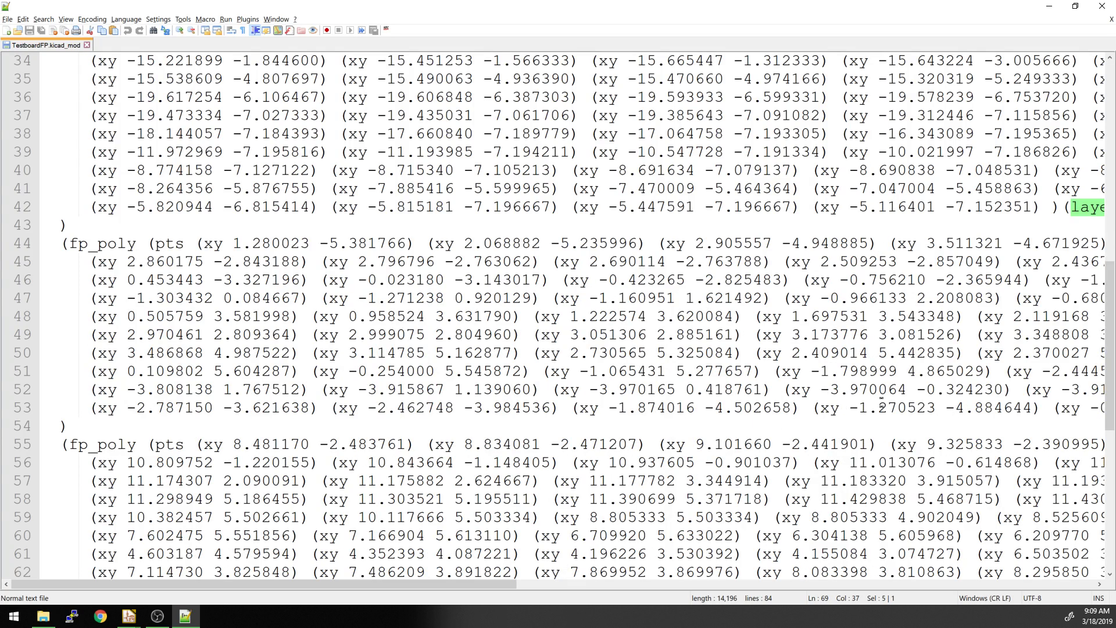
left_click_drag(474, 584, 578, 586)
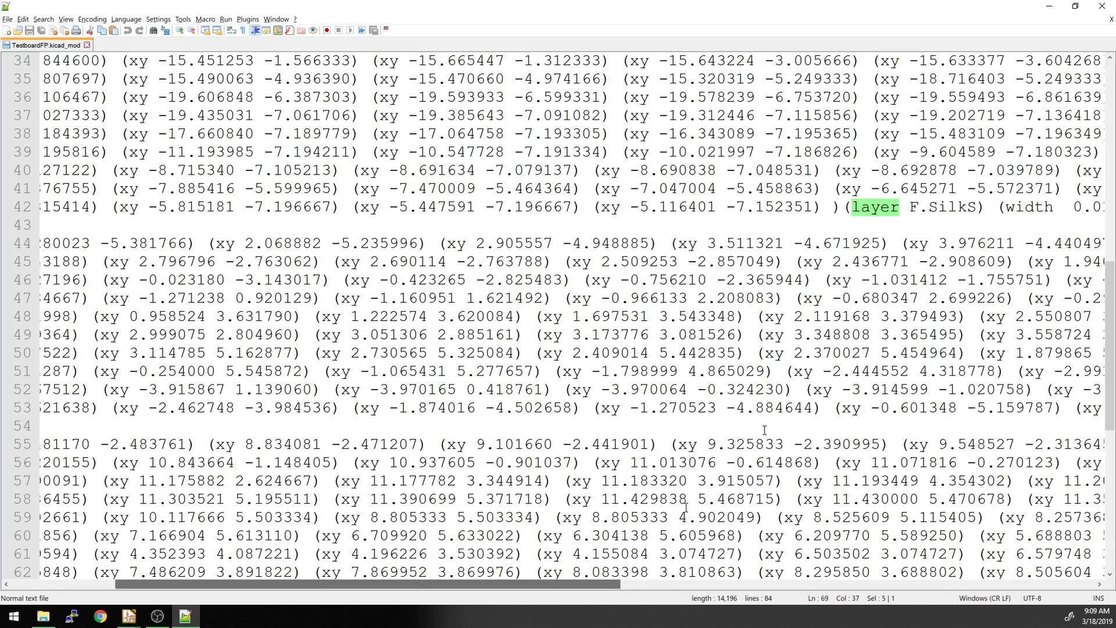
left_click_drag(985, 207, 842, 208)
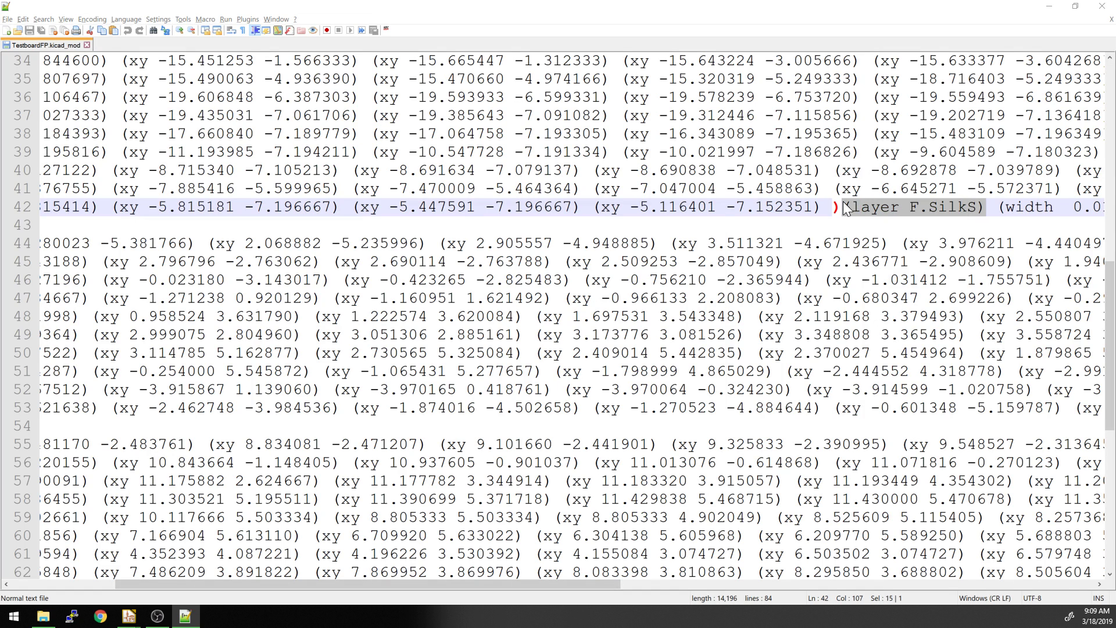
Step: Set up Replace to turn '(layer F.SilkS)' into '(layer F.Cu)', matching whole words only
key("ctrl+h")
key("ctrl+c")
key("Tab")
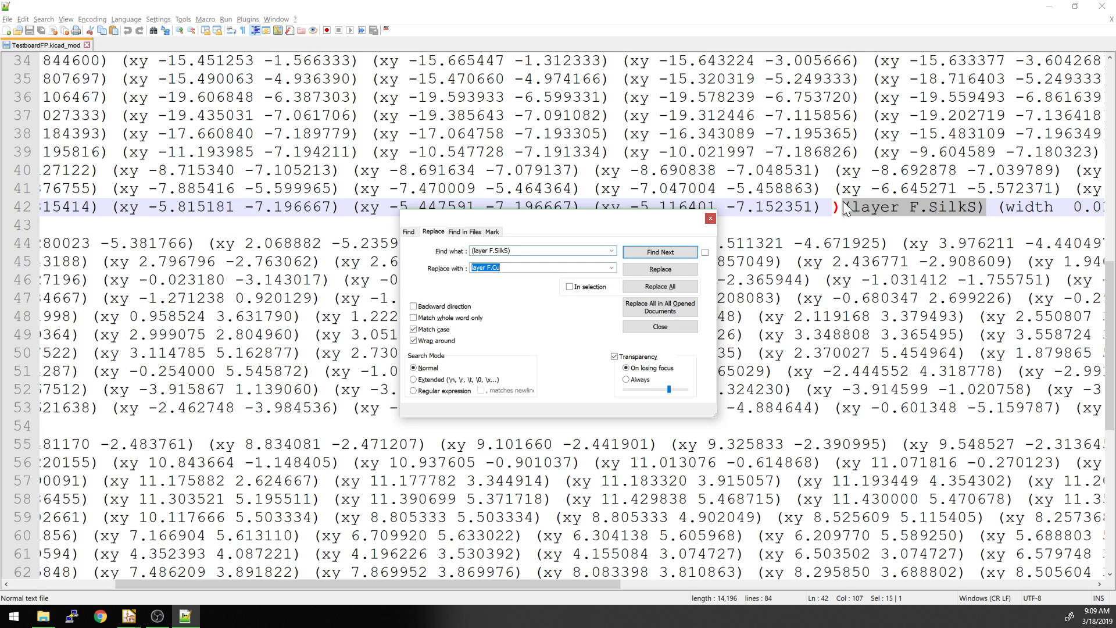
key("ctrl+v")
key("shift+Left")
type("Cu")
left_click(431, 318)
Step: Step through the F.SilkS matches, then disable whole-word matching and find line 42
left_click(644, 272)
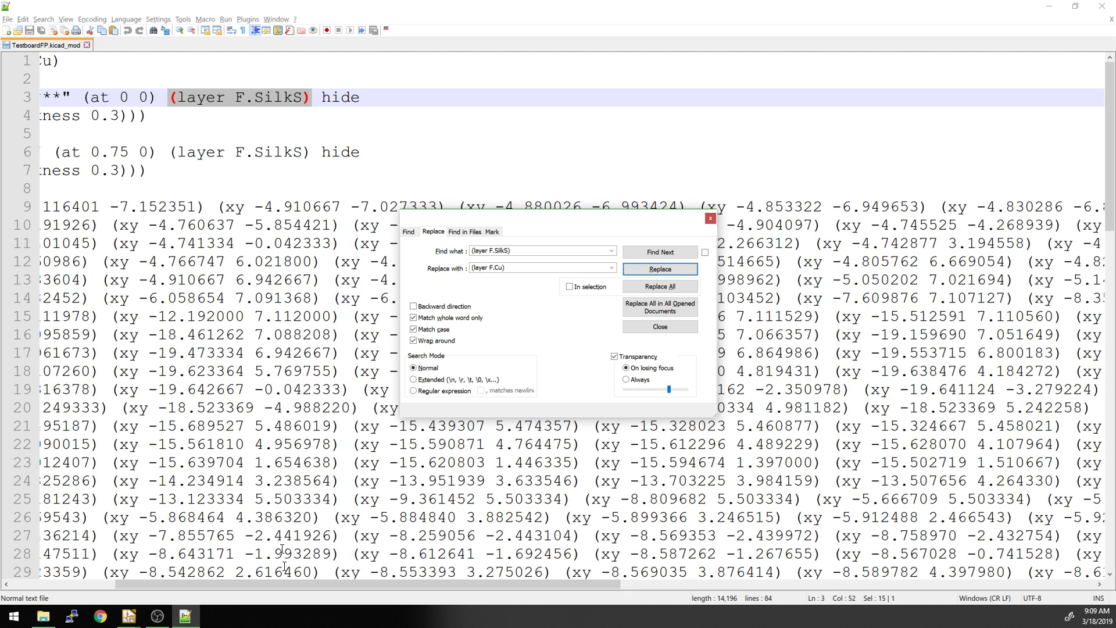
left_click(647, 249)
left_click(646, 250)
left_click(646, 252)
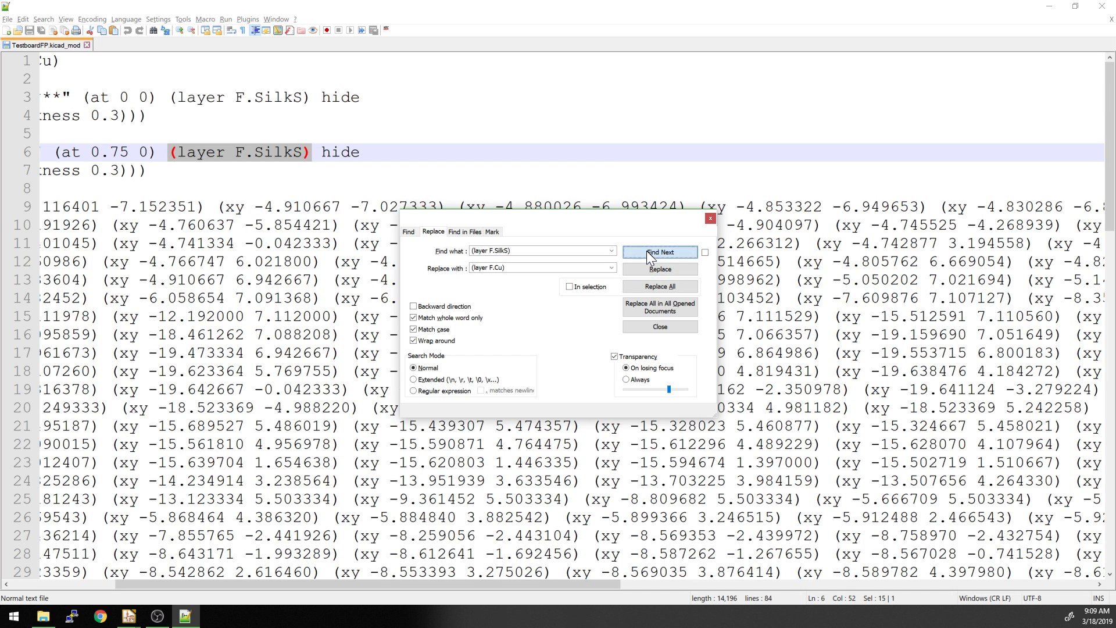
left_click(646, 251)
left_click(647, 252)
left_click(526, 251)
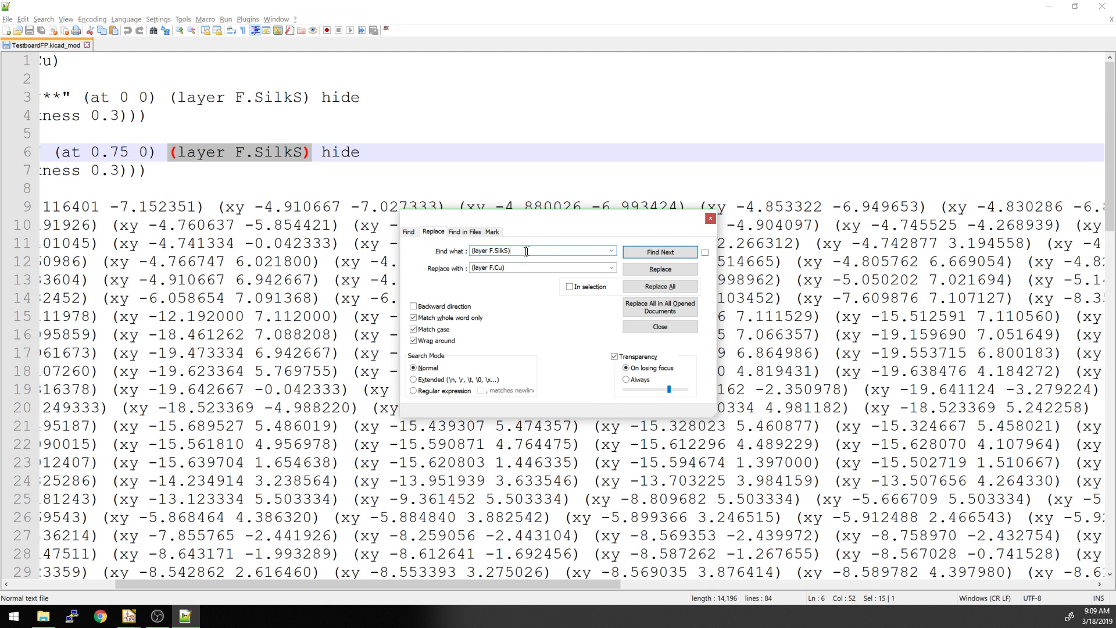
left_click(459, 317)
left_click(632, 251)
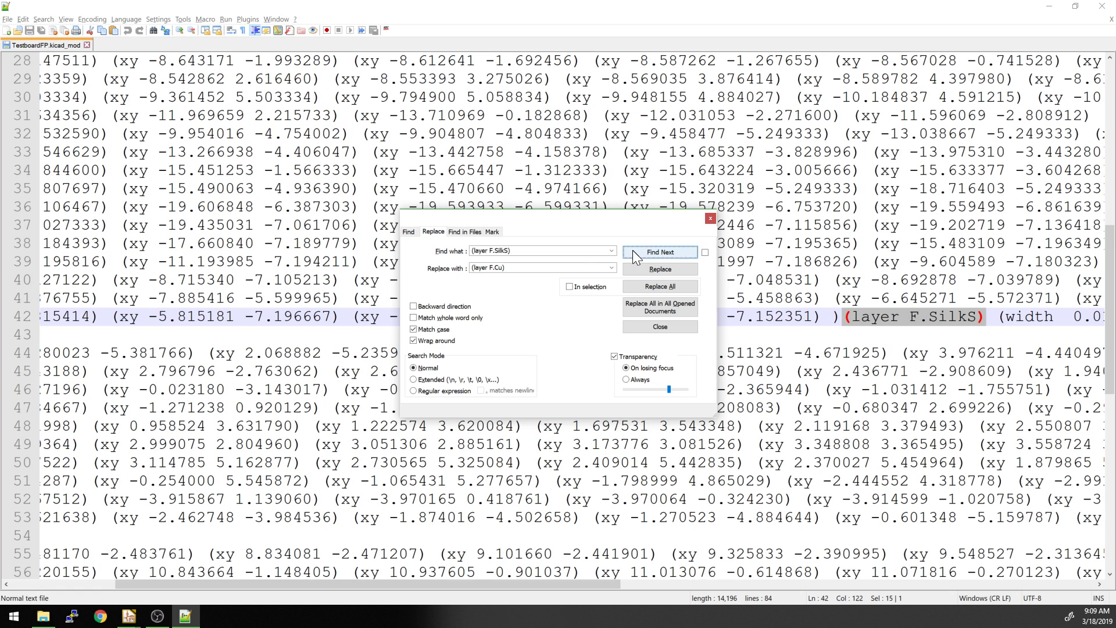
Step: Change the polygon layers on lines 42, 53, 69 and 81 to F.Cu and close the dialog
left_click(647, 270)
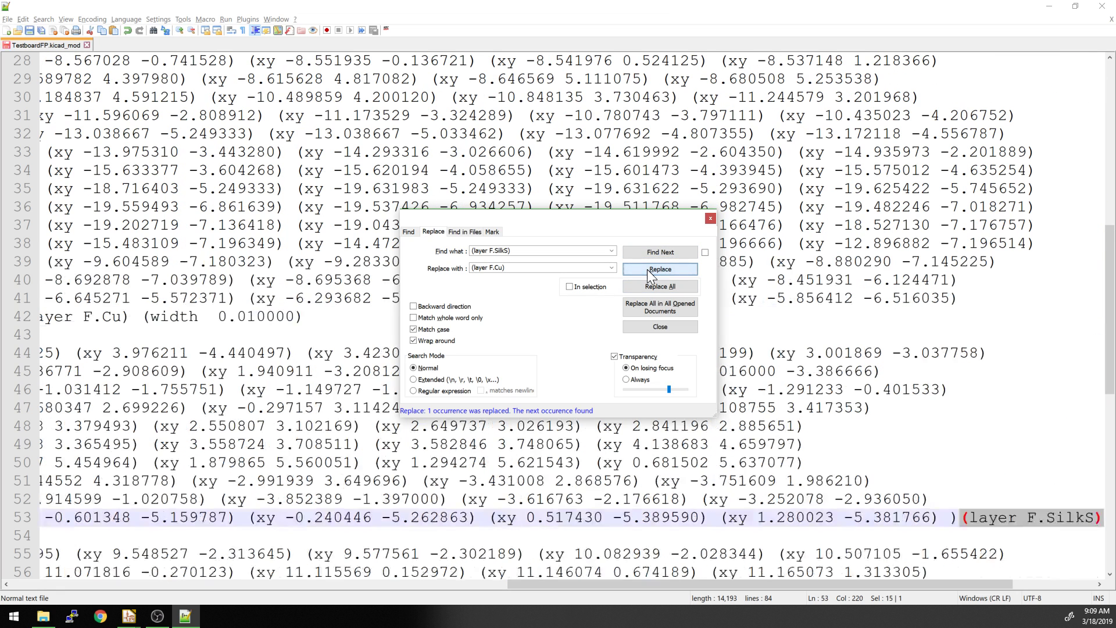
left_click(647, 270)
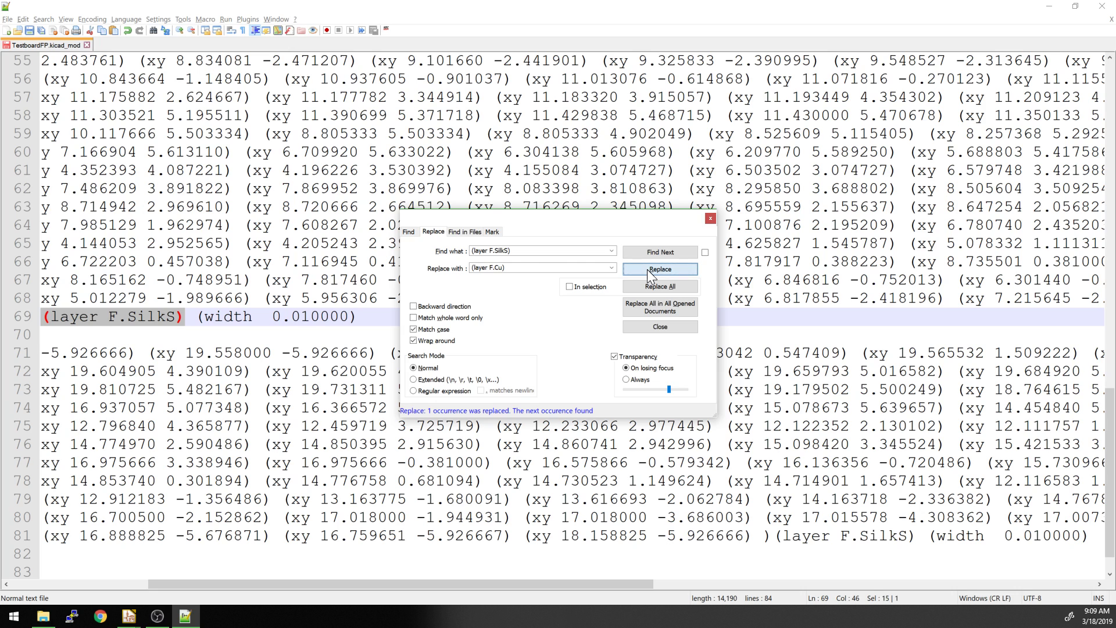
left_click(646, 270)
left_click(647, 269)
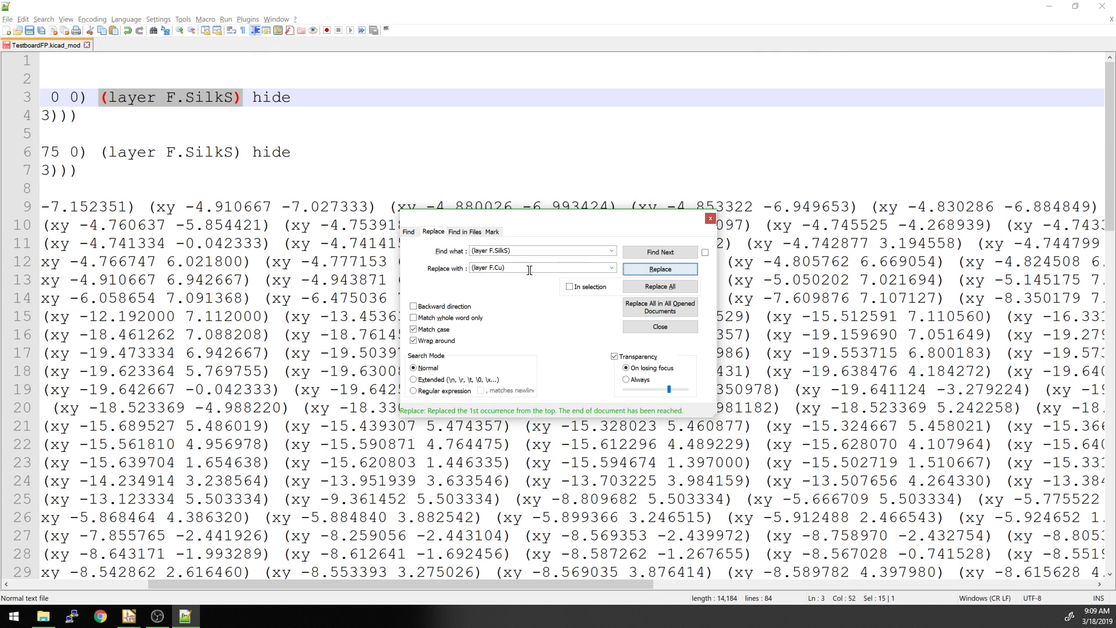
left_click(710, 219)
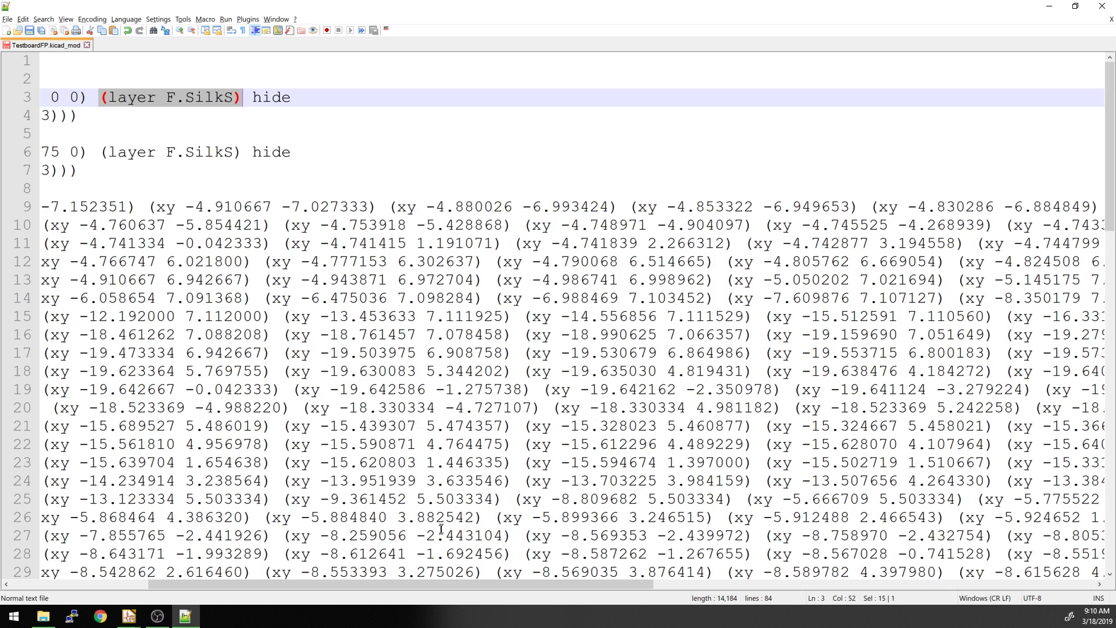
Step: Check the F.Cu module line and the hidden G*** reference and LOGO value text on F.SilkS
left_click_drag(342, 581, 166, 555)
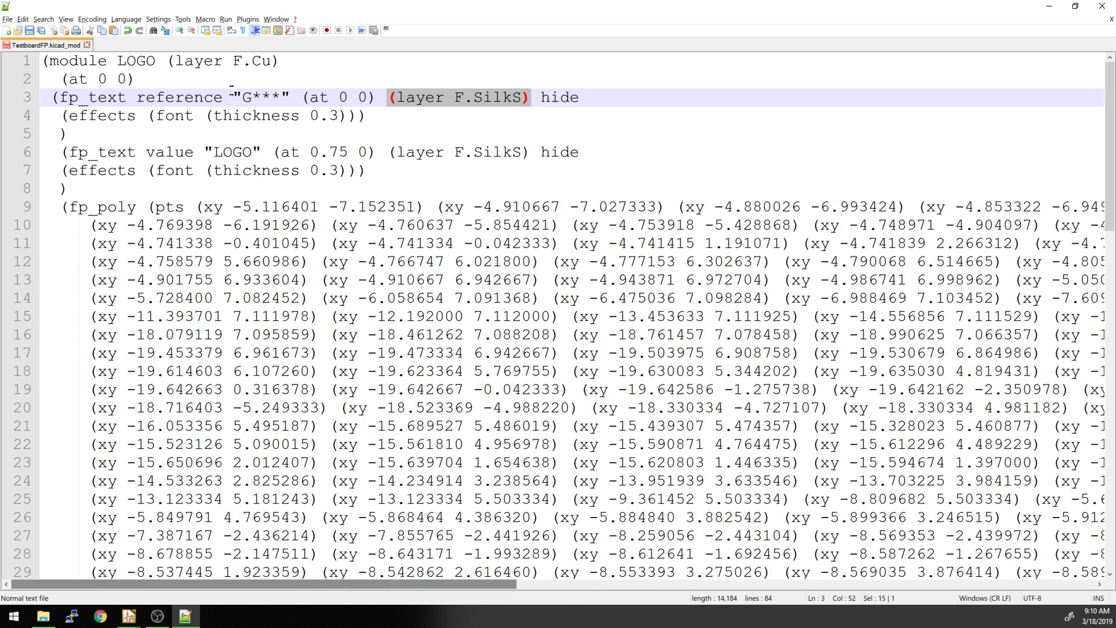
left_click_drag(243, 97, 253, 97)
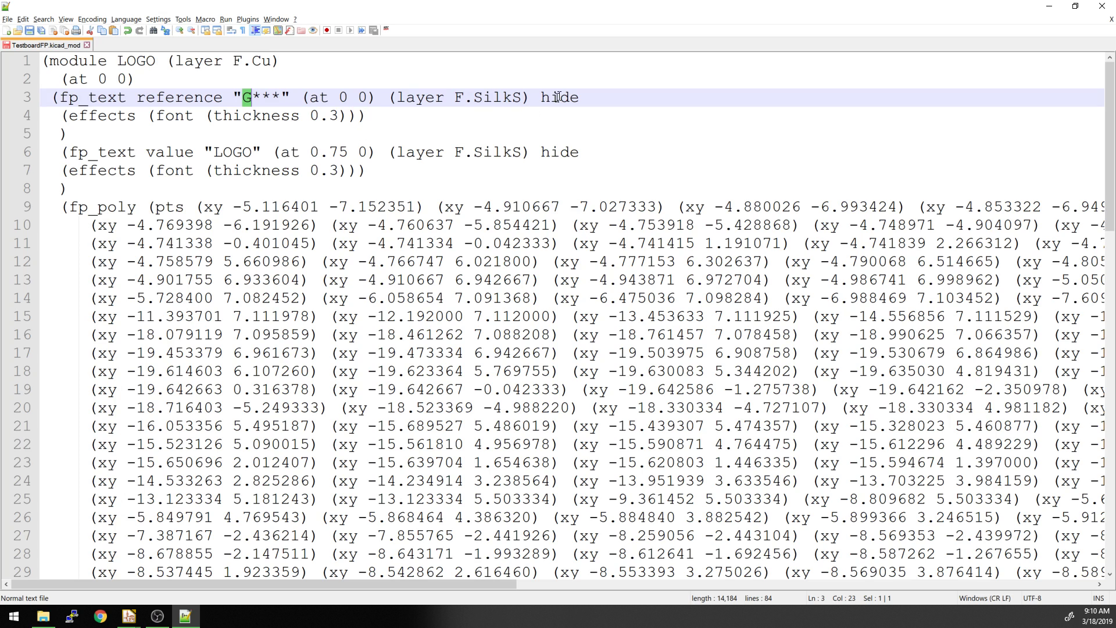
left_click_drag(540, 97, 570, 98)
left_click_drag(582, 153, 492, 152)
left_click(465, 152)
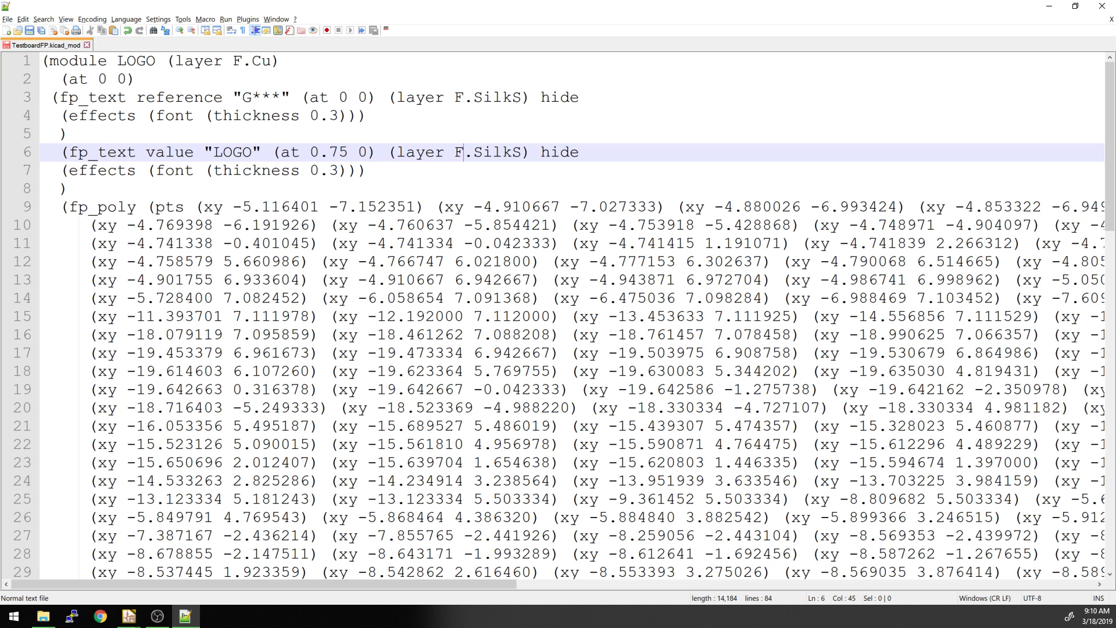
Step: Start Save As from the TestboardFP.kicad_mod name and set the file type to All types
left_click(8, 19)
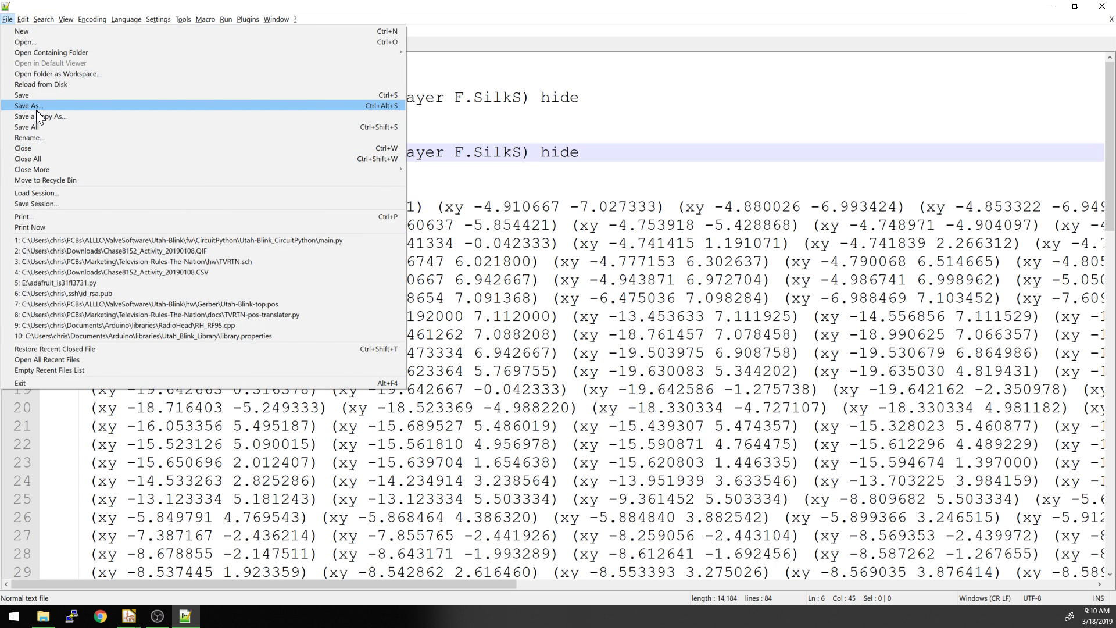
left_click(28, 106)
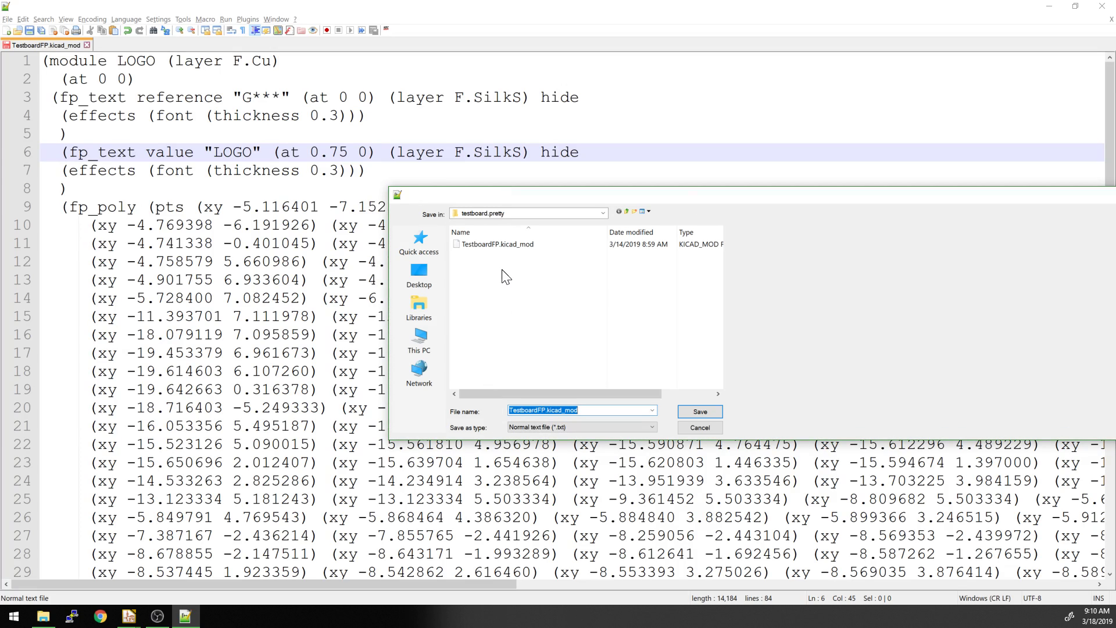
left_click(497, 244)
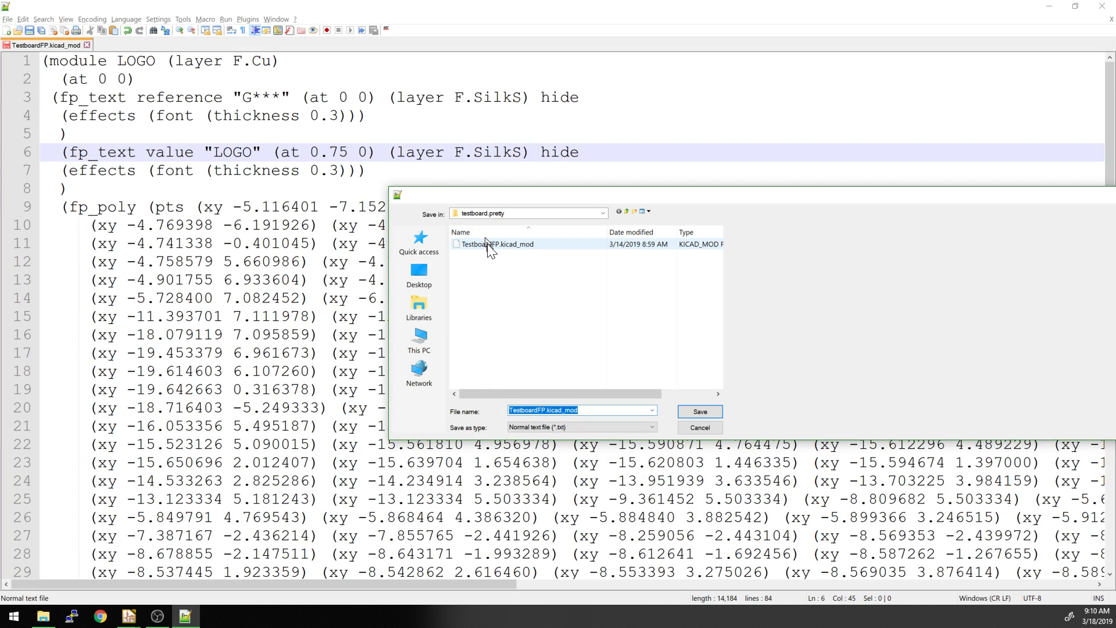
left_click(549, 410)
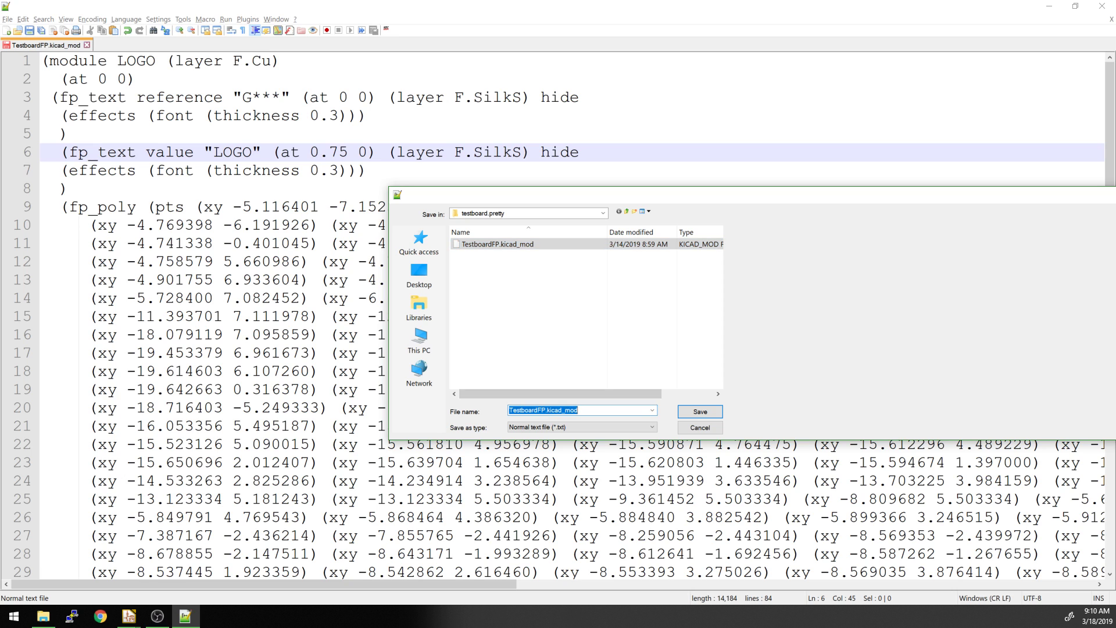
left_click(560, 428)
scroll(563, 409, "down", 15)
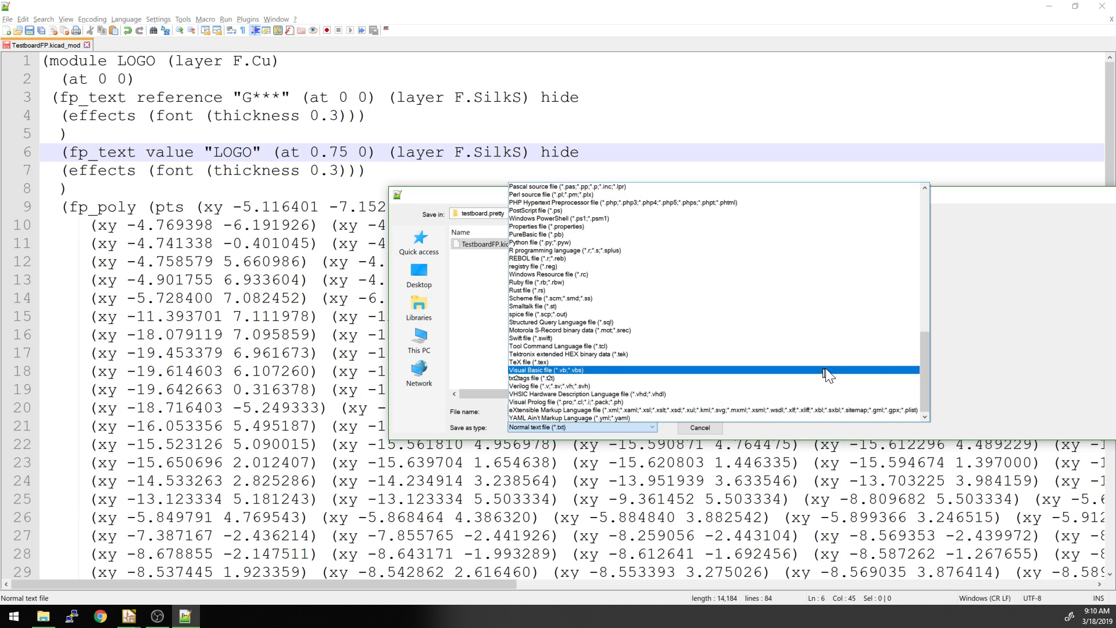
left_click_drag(928, 375, 613, 194)
left_click(614, 194)
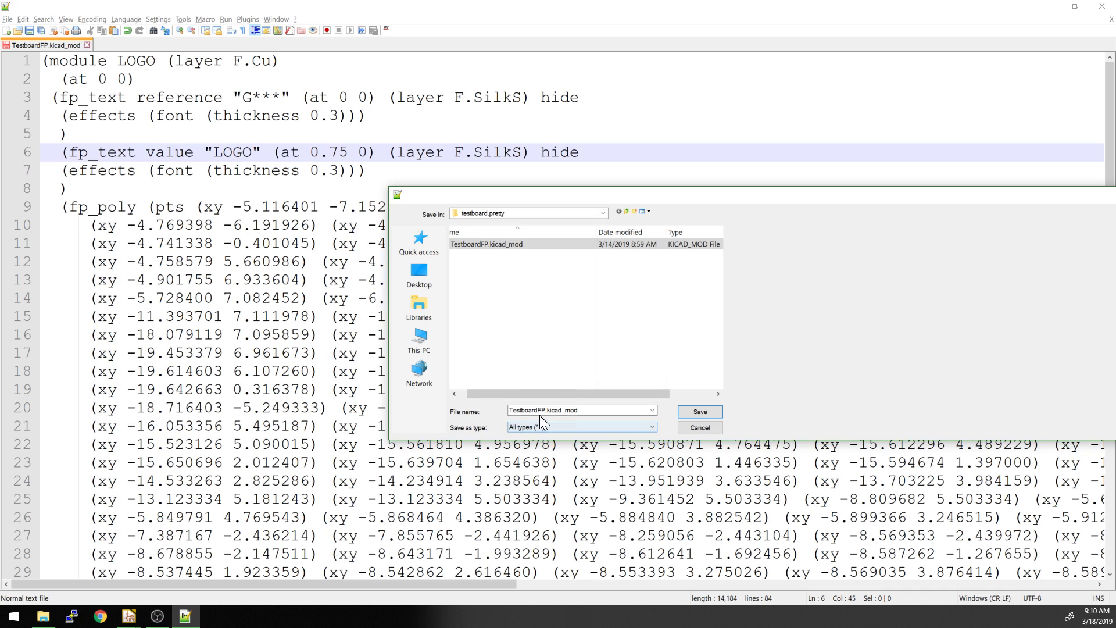
Step: Save the edited footprint as KiCad-FCu.kicad_mod in testboard.pretty
left_click_drag(546, 410, 481, 406)
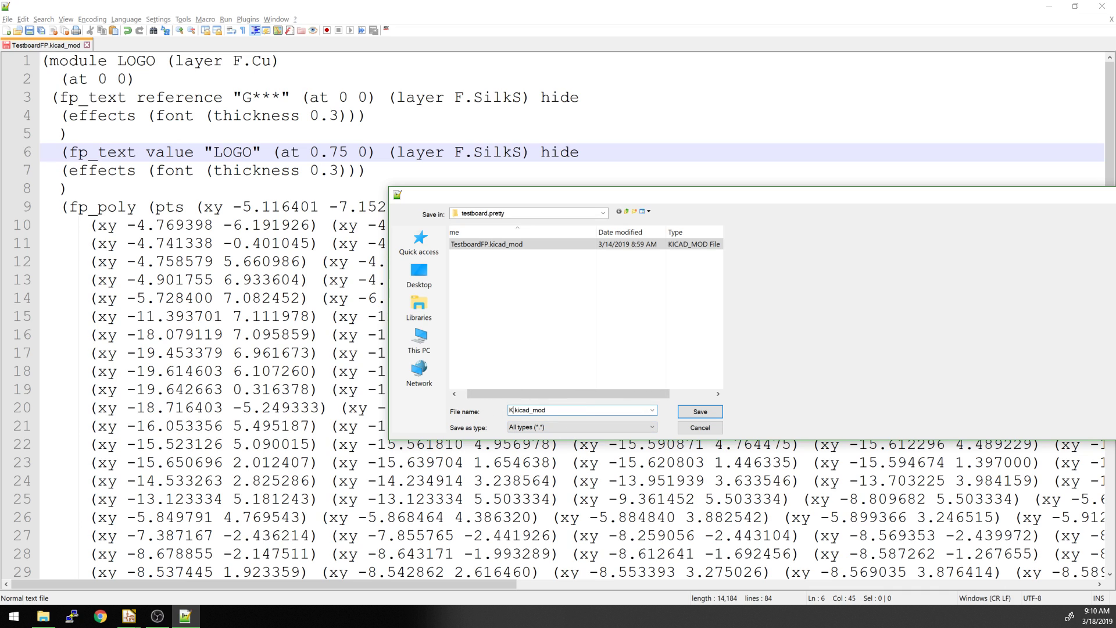
type("iCad-FCu")
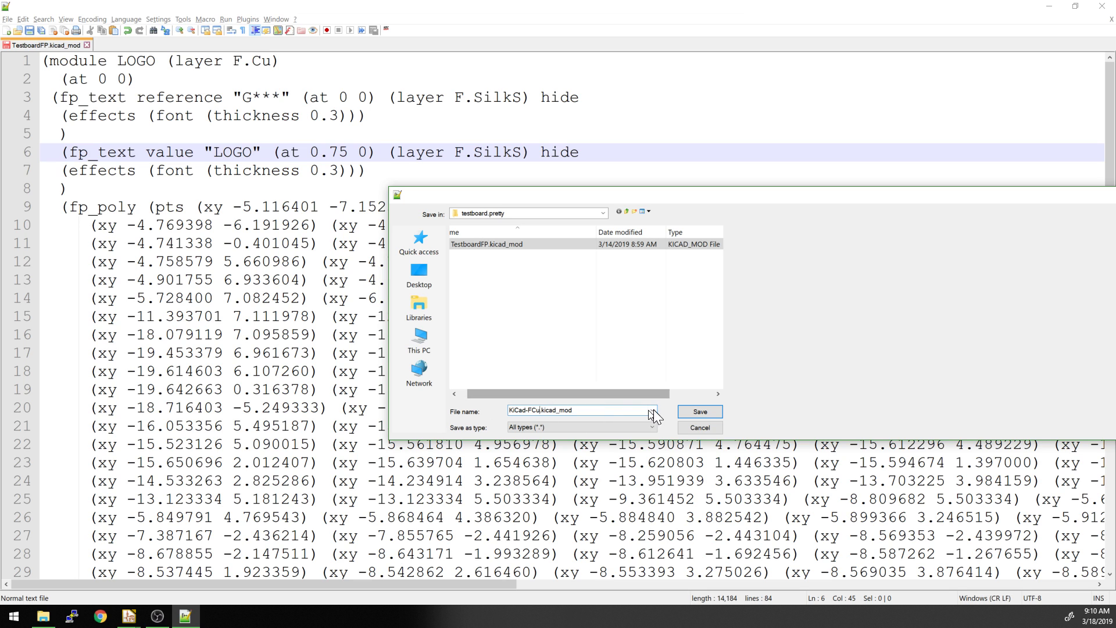
left_click(706, 410)
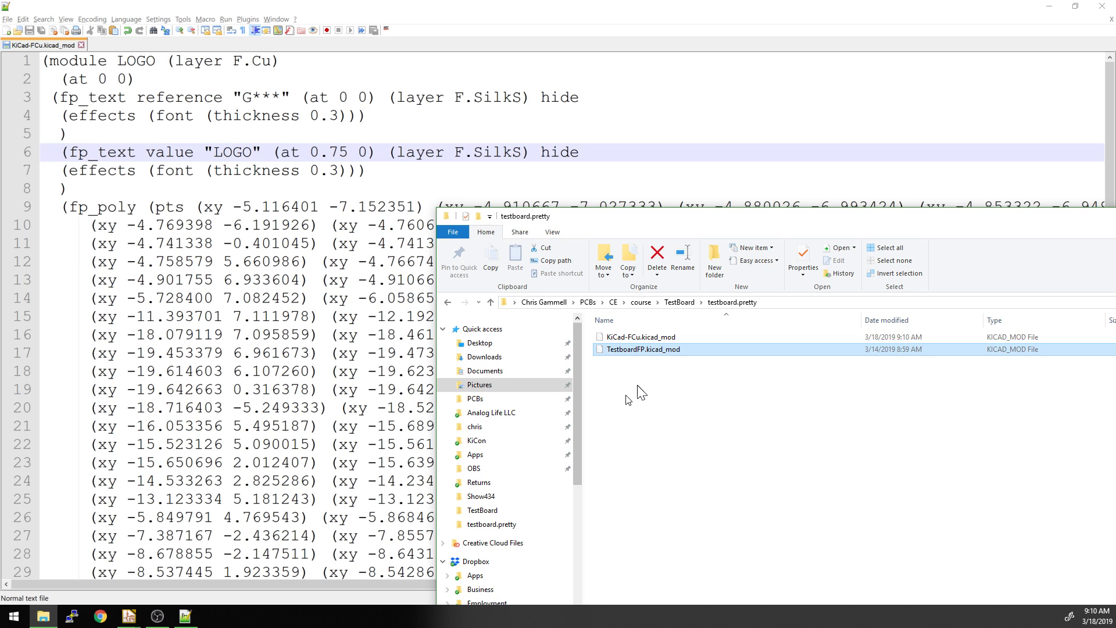
left_click(641, 393)
left_click(322, 261)
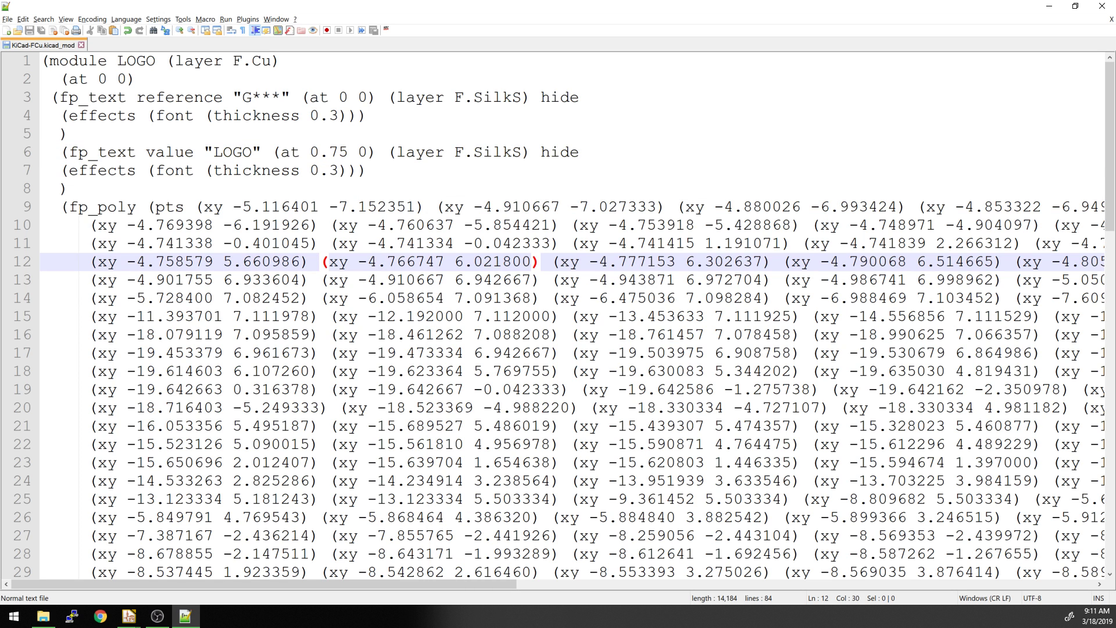
Step: In Pcbnew, start Add Footprint on the board and open the footprint library browser
key("alt+Tab")
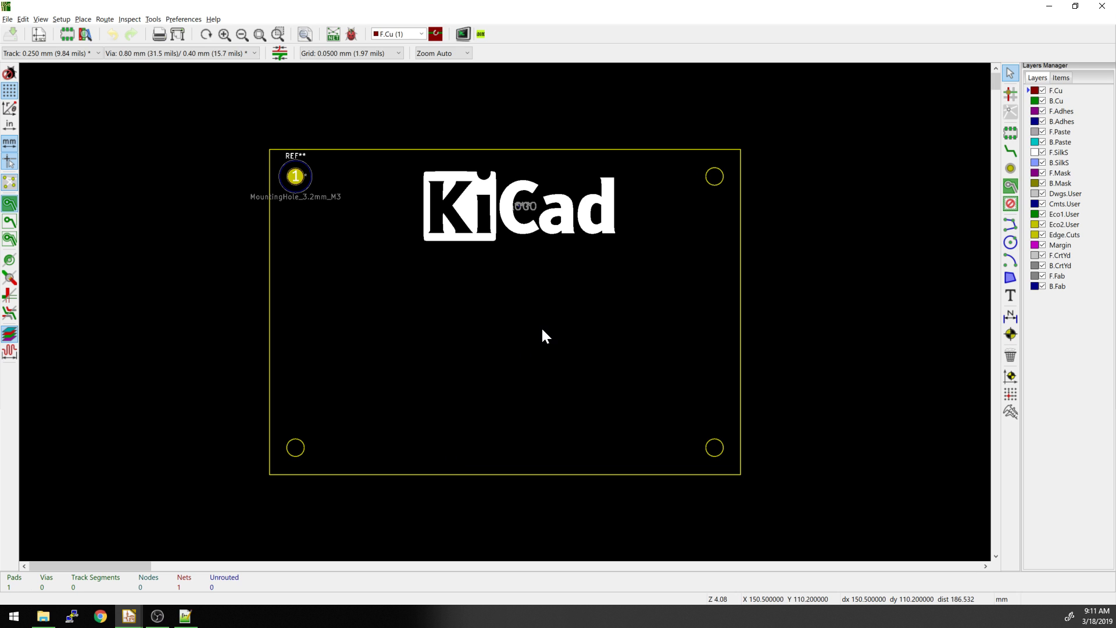
left_click(1006, 131)
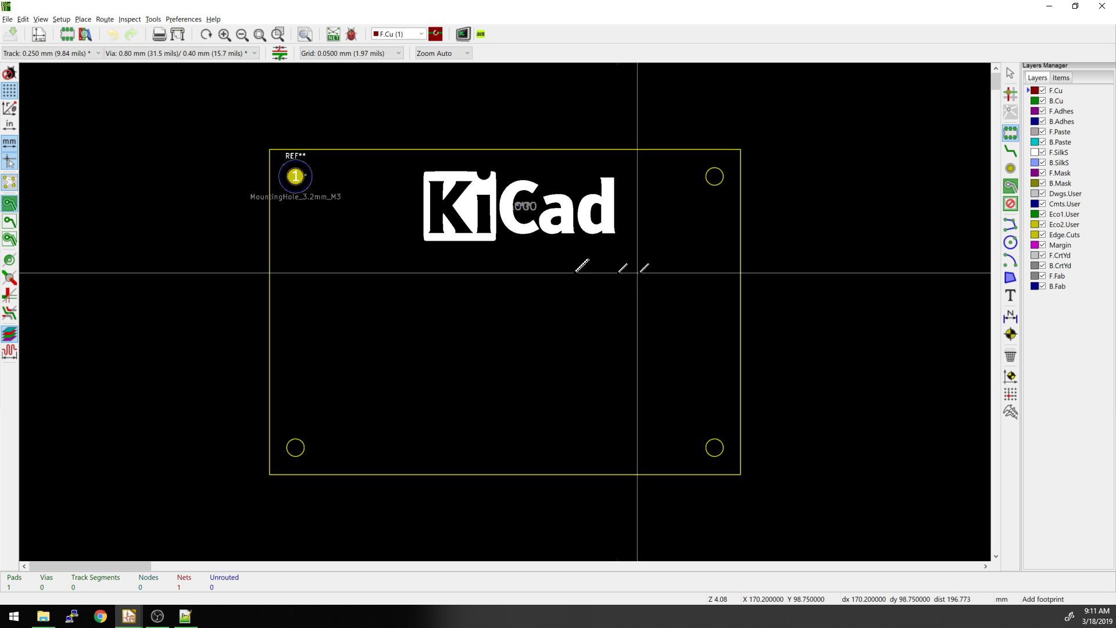
left_click(457, 312)
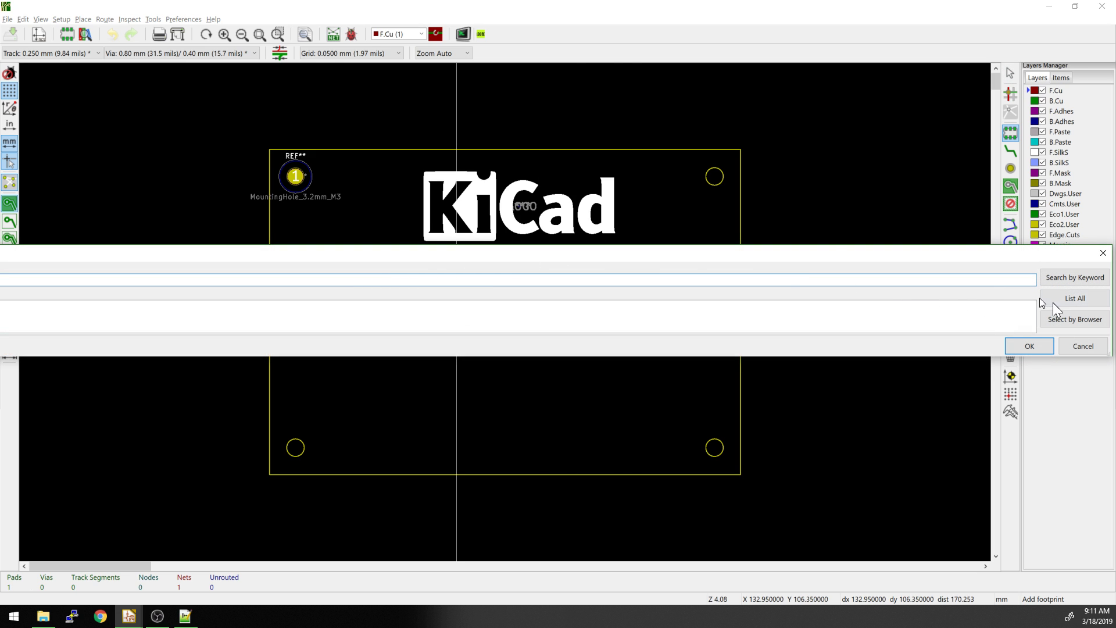
left_click_drag(825, 252, 714, 263)
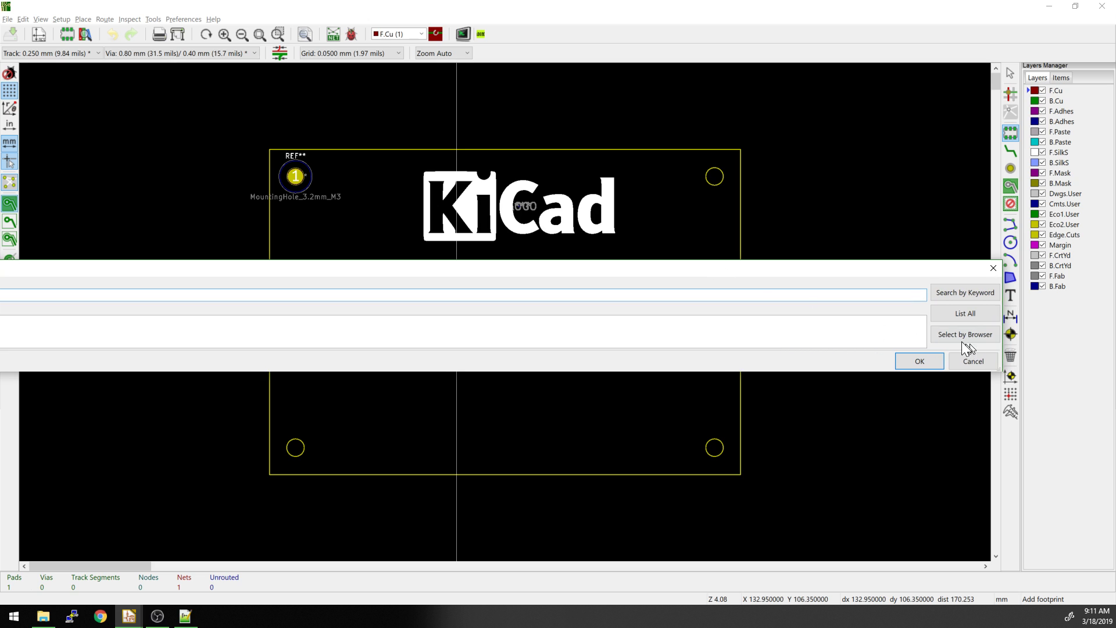
left_click(969, 359)
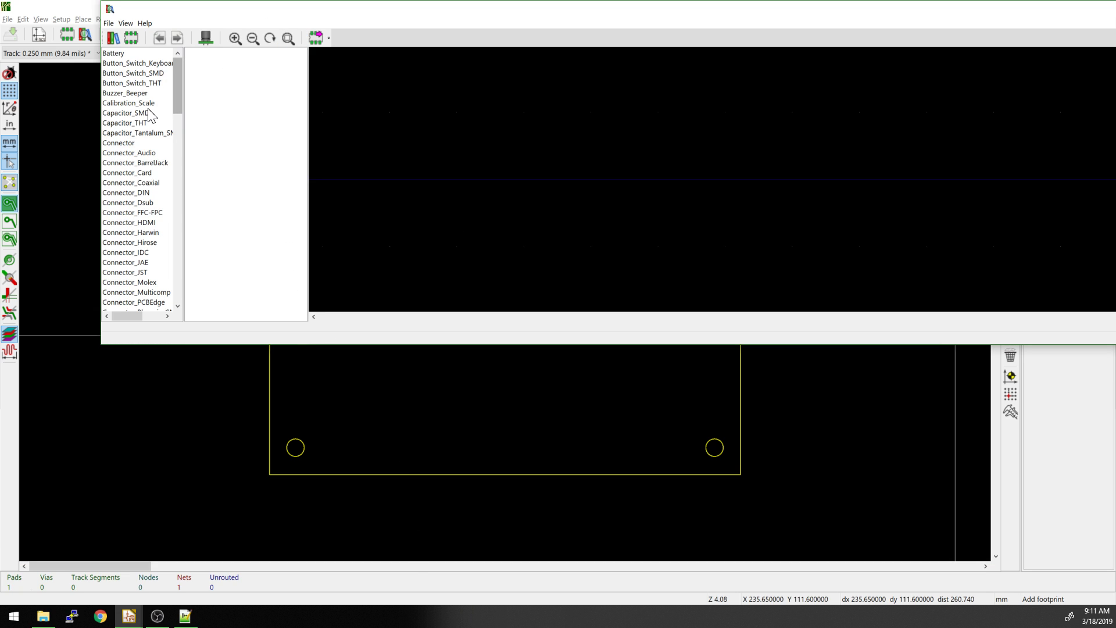
Step: Show the testboard library and preview KiCad-FCu against TestboardFP
left_click_drag(174, 88, 166, 316)
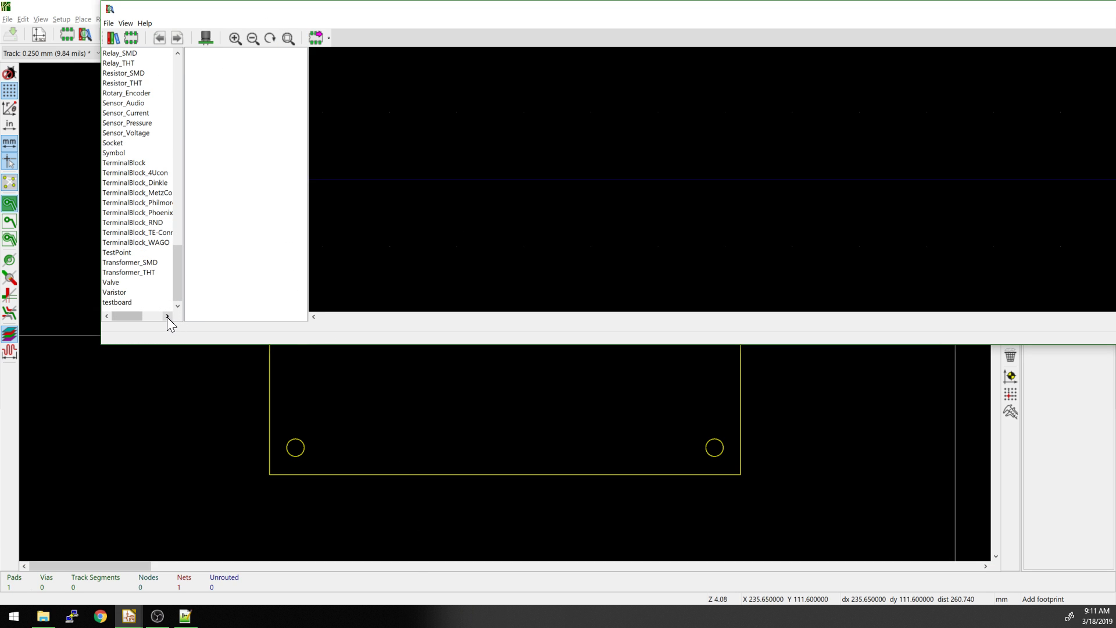
left_click(139, 303)
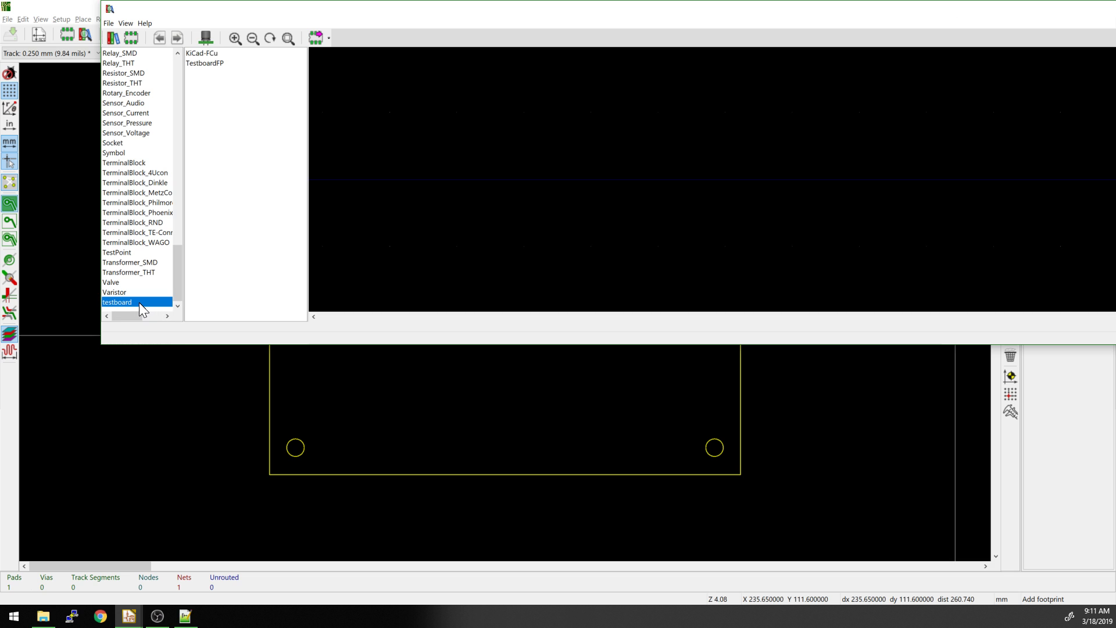
left_click(215, 55)
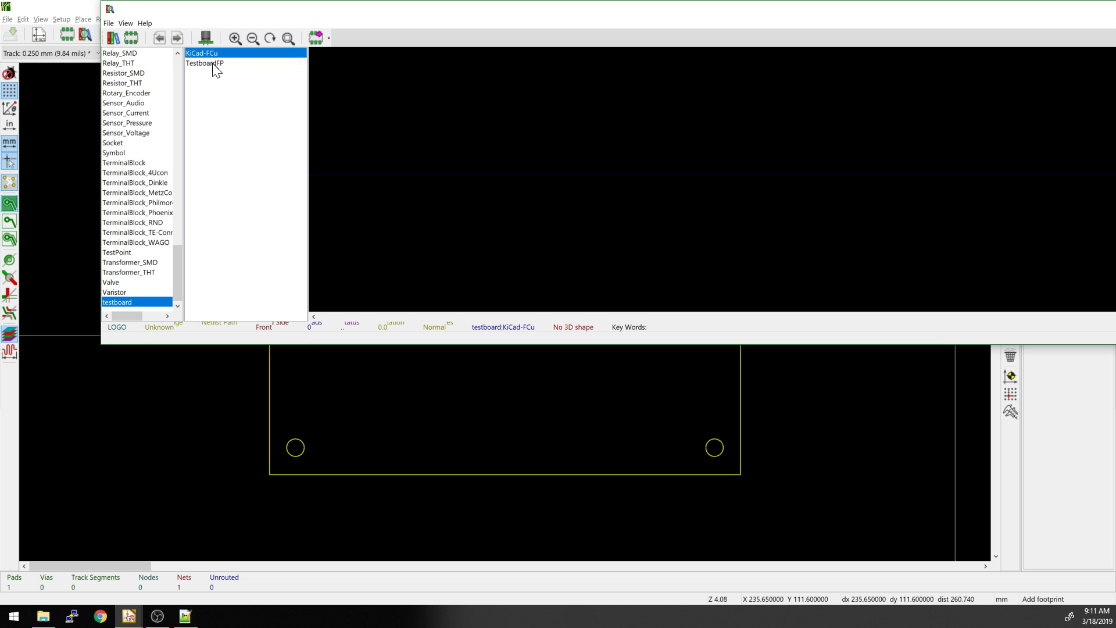
left_click(213, 64)
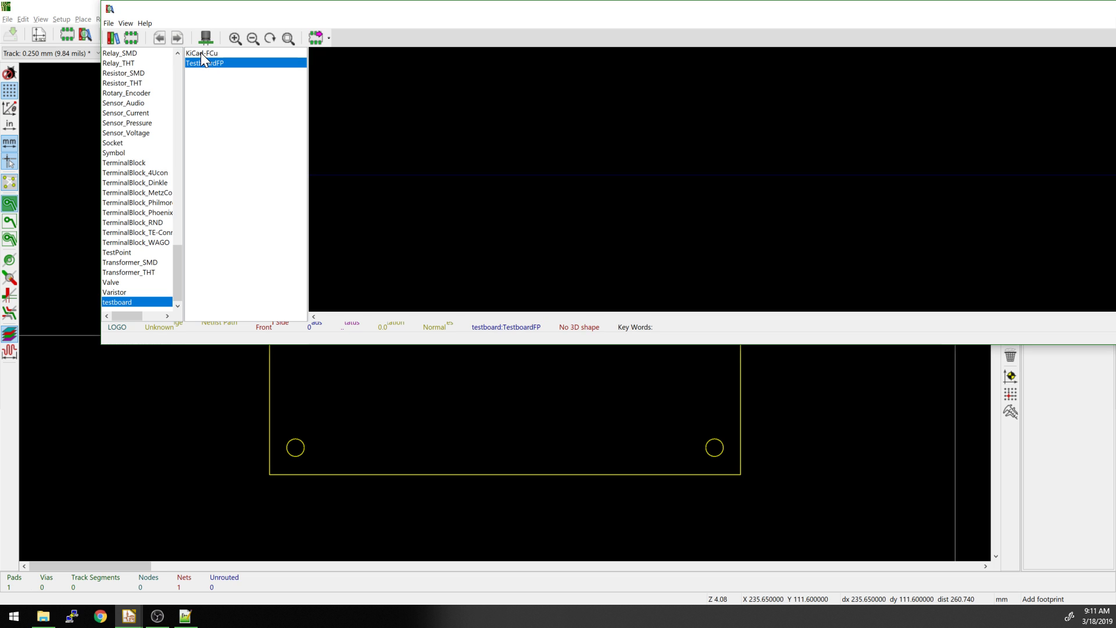
left_click(201, 52)
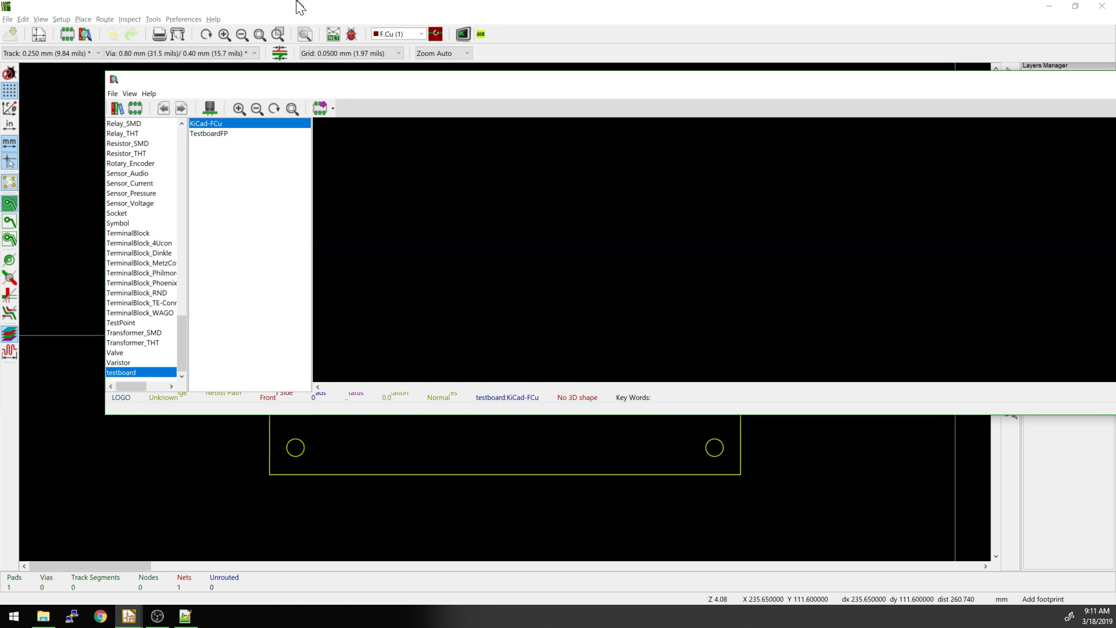
Step: Maximize the footprint browser and compare the TestboardFP and KiCad-FCu logo footprints
double_click(296, 8)
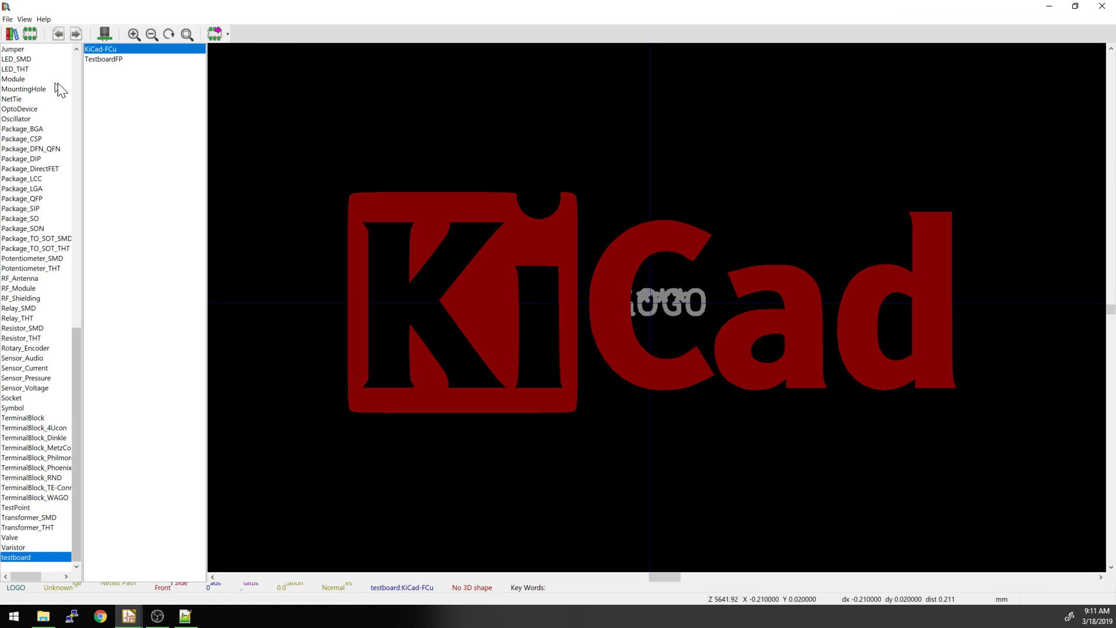
left_click(105, 59)
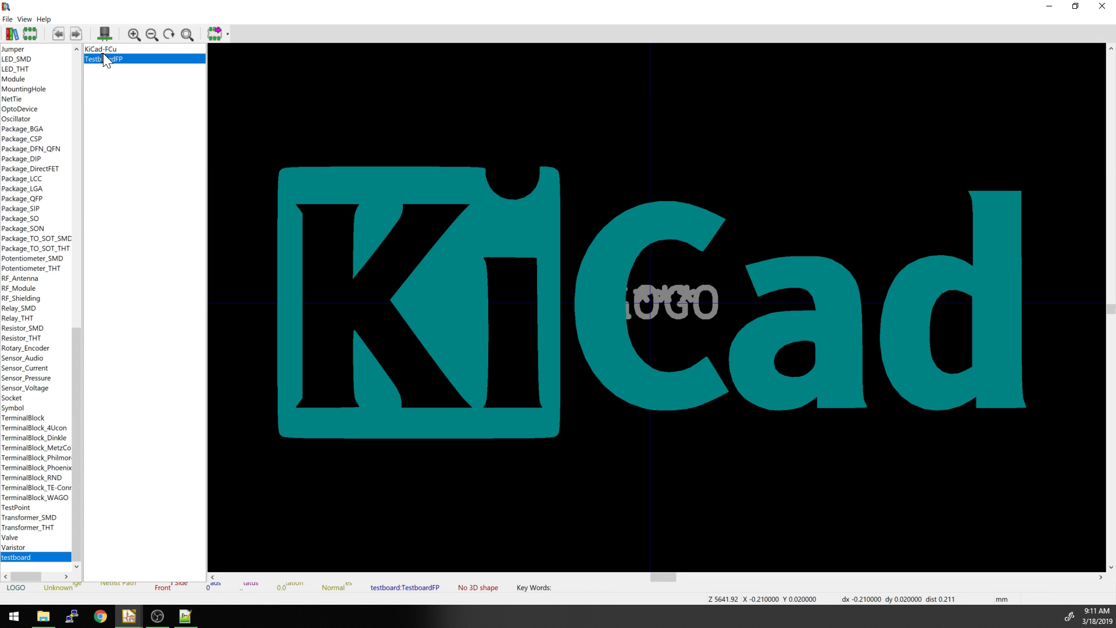
left_click(104, 49)
left_click(108, 55)
left_click(109, 51)
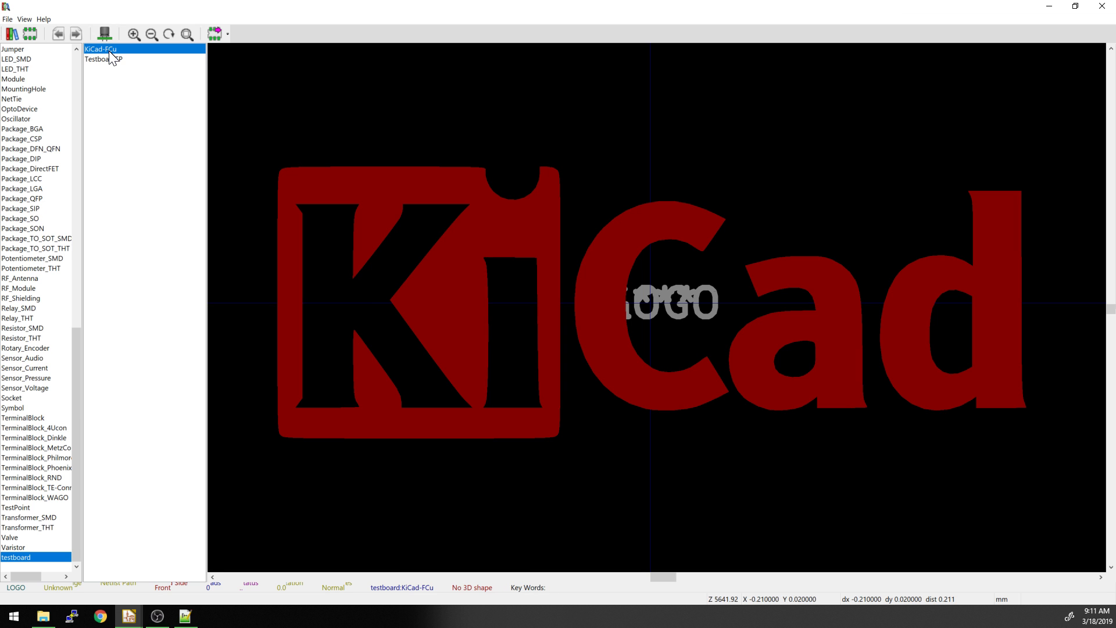
left_click(112, 59)
left_click(107, 51)
Step: Place the KiCad-FCu footprint on the board below the white silkscreen logo
double_click(106, 51)
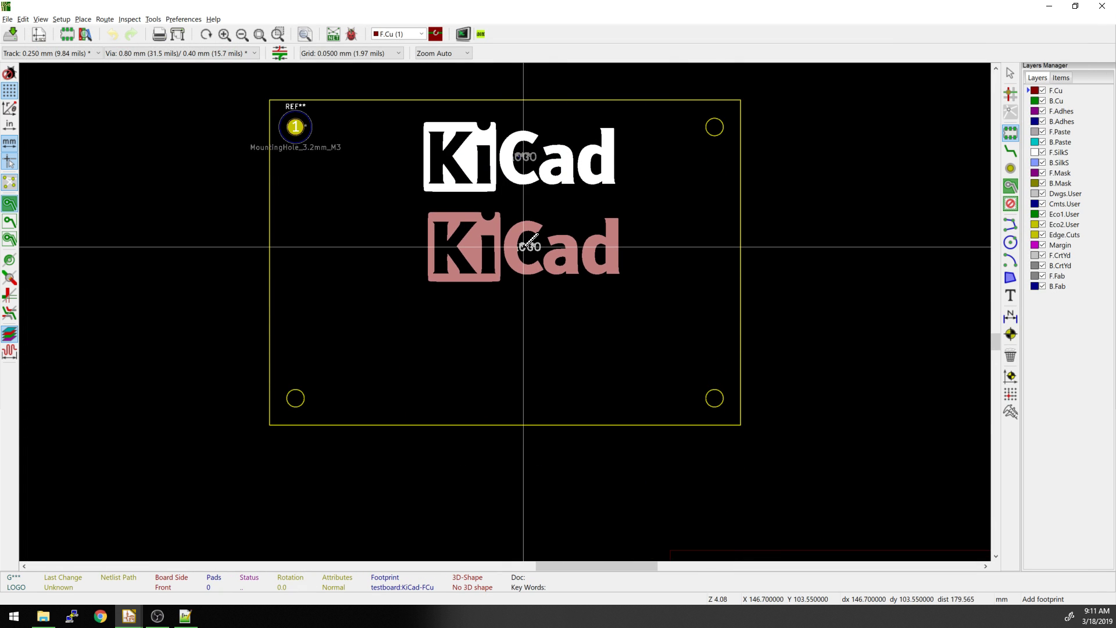
left_click(523, 247)
scroll(523, 241, "up", 5)
scroll(510, 317, "down", 6)
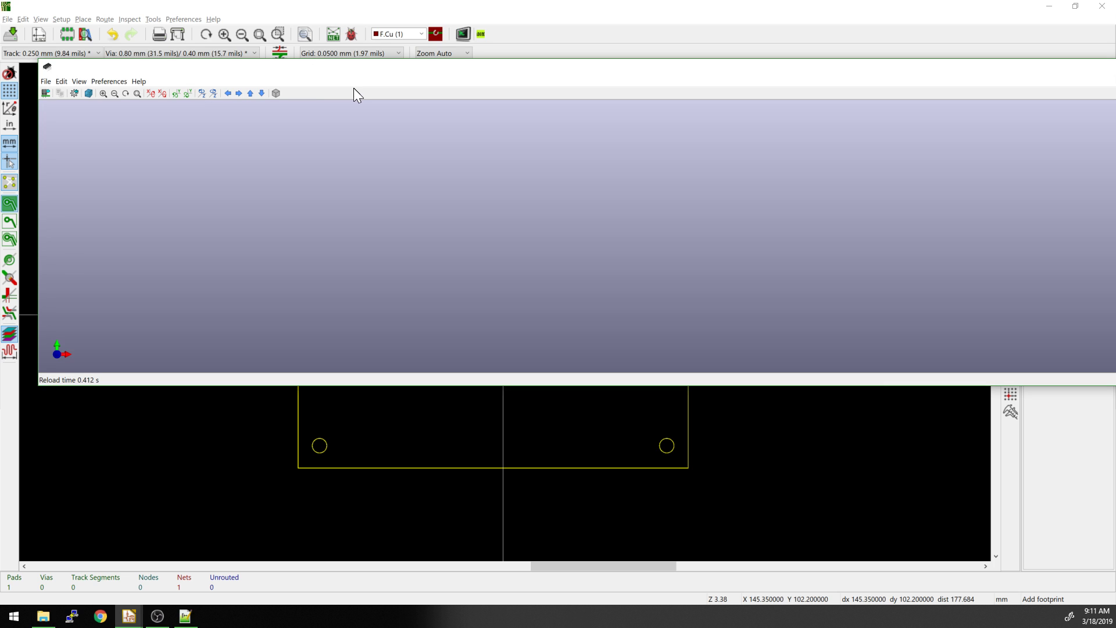
Step: Maximize the 3D Viewer and rotate and zoom to a near top-down view of both logos
double_click(350, 65)
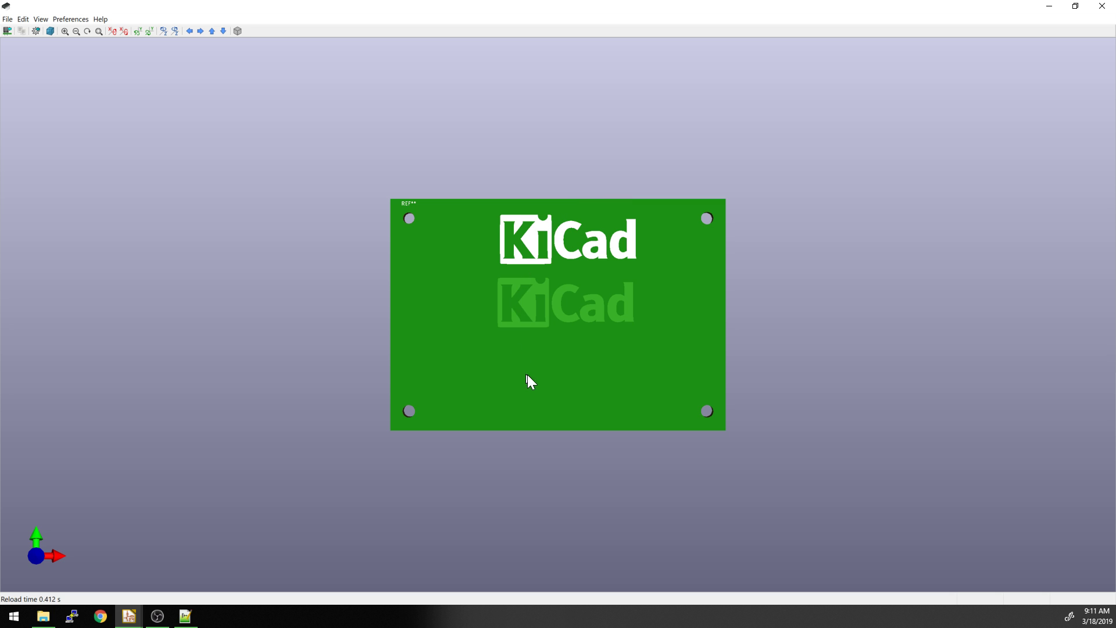
left_click_drag(525, 381, 573, 302)
scroll(573, 301, "up", 5)
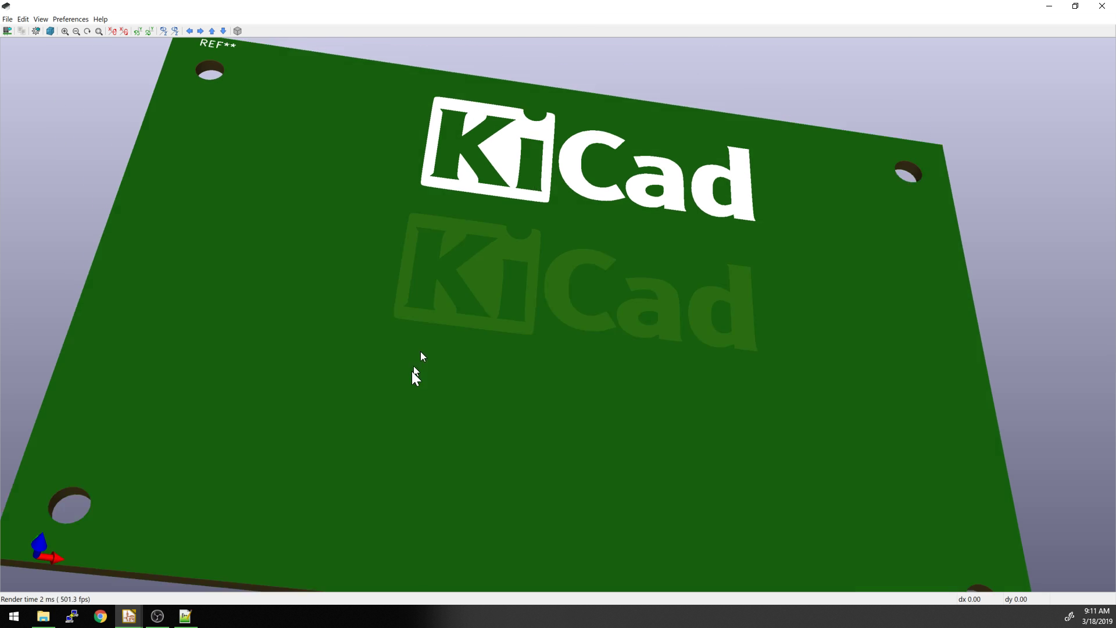
left_click_drag(415, 377, 509, 351)
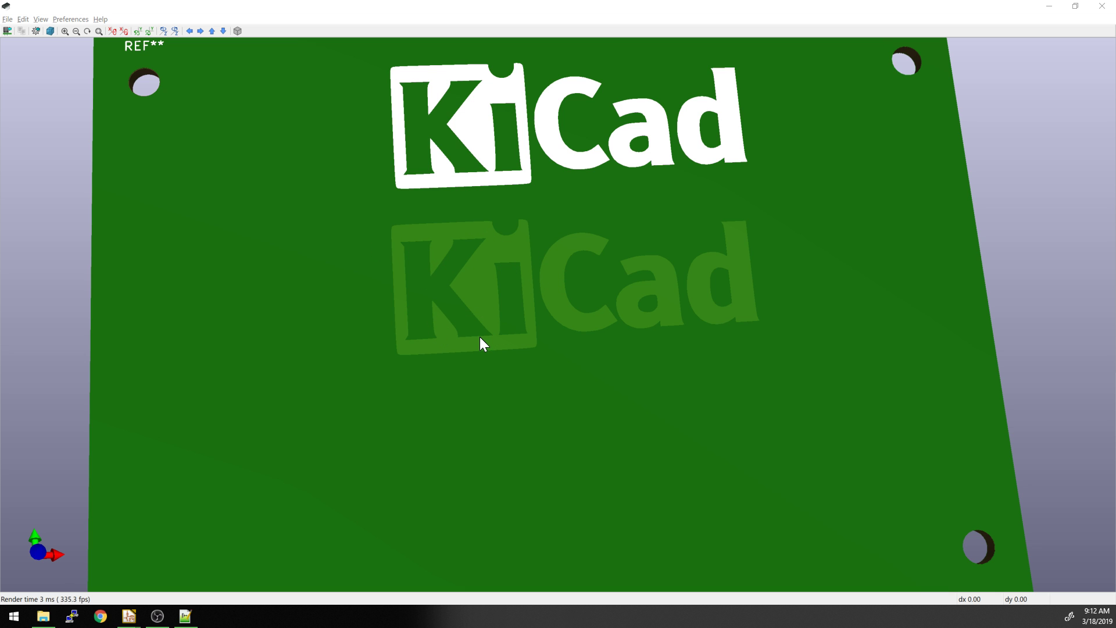
Step: Back in Notepad++, select the '(layer F.Cu)' text on polygon line 42
key("alt+Tab")
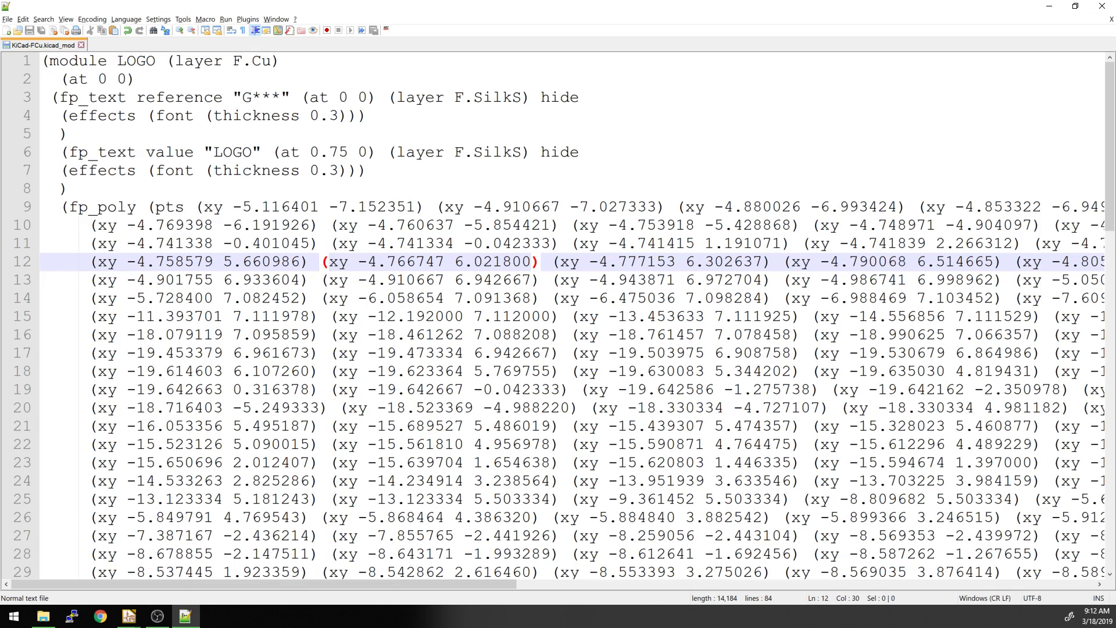
scroll(558, 313, "down", 3)
scroll(602, 331, "down", 6)
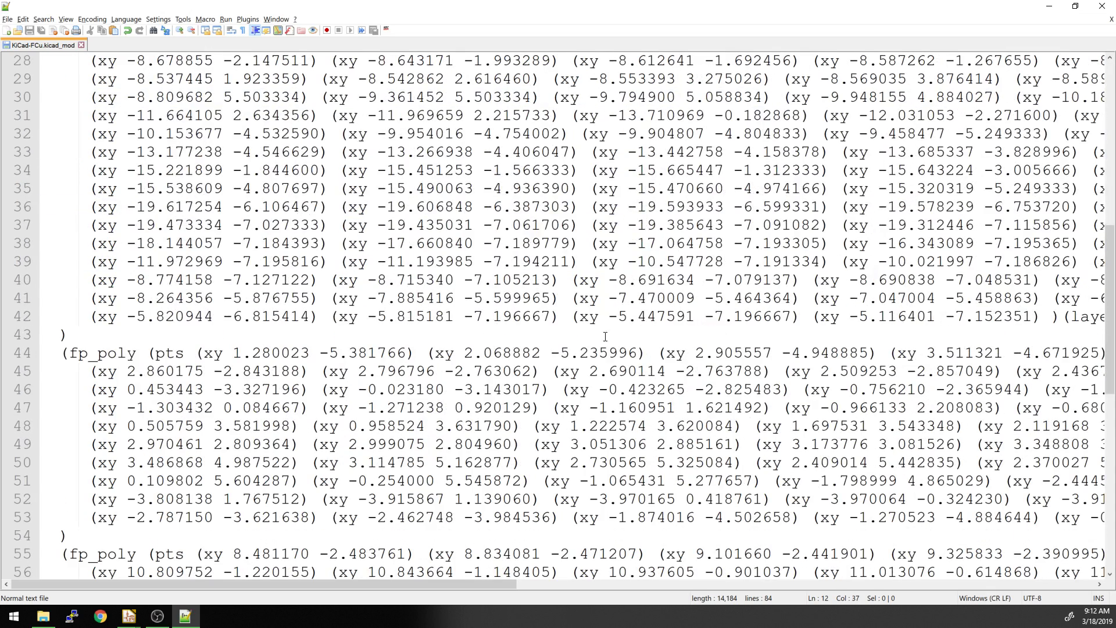
key("ctrl+f")
key("Escape")
left_click(601, 331)
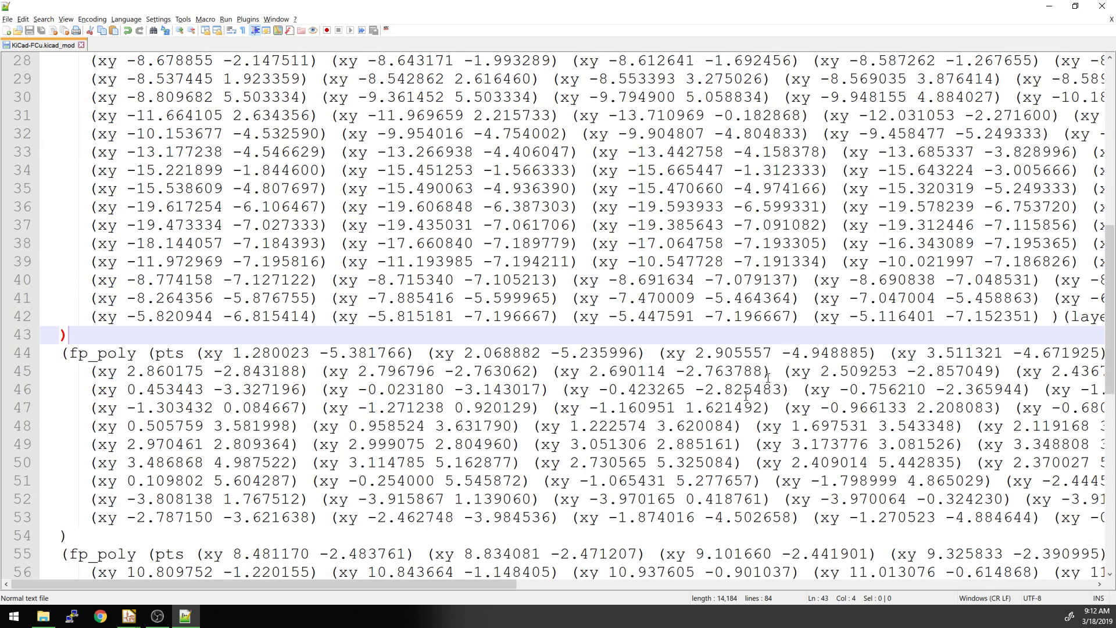
left_click_drag(285, 584, 616, 576)
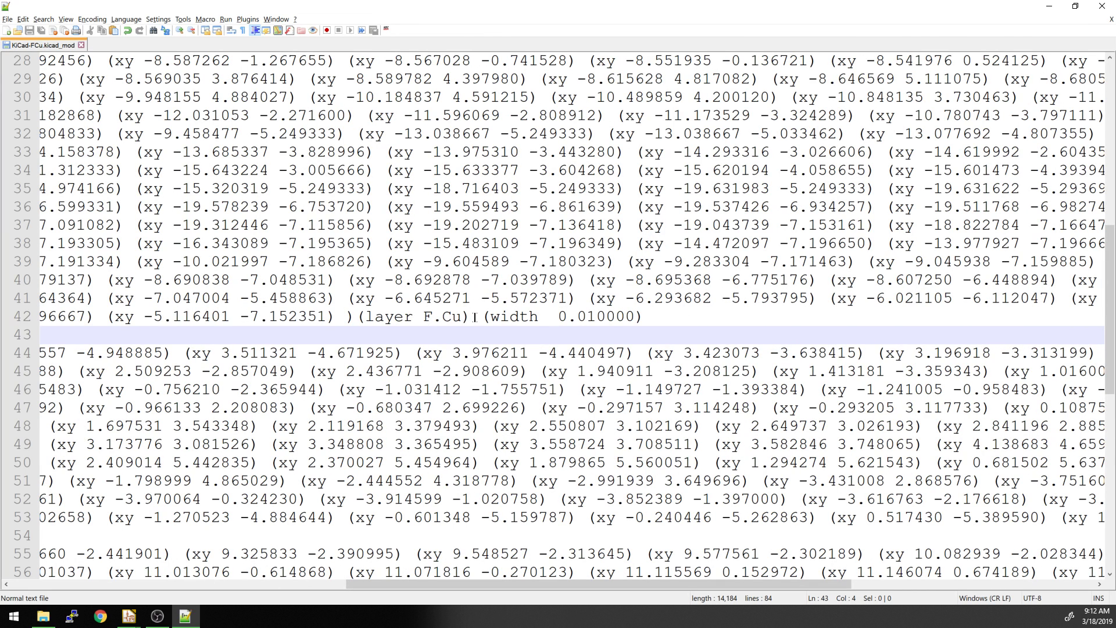
left_click_drag(472, 317, 356, 317)
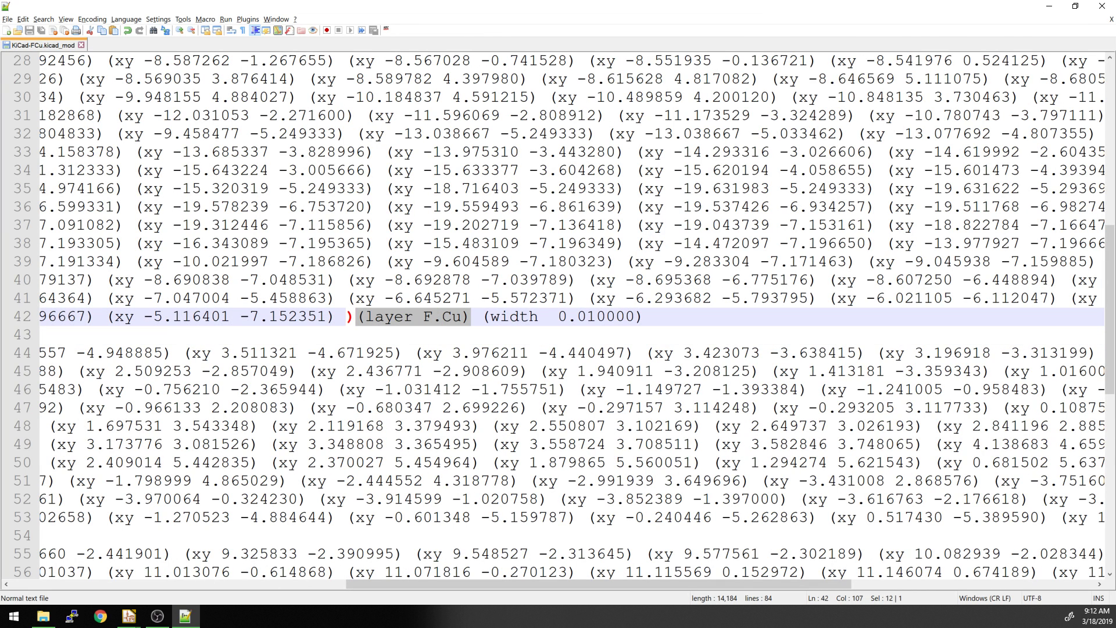
Step: Set up Replace to change '(layer F.Cu)' into '(layer F.Mask)'
key("ctrl+h")
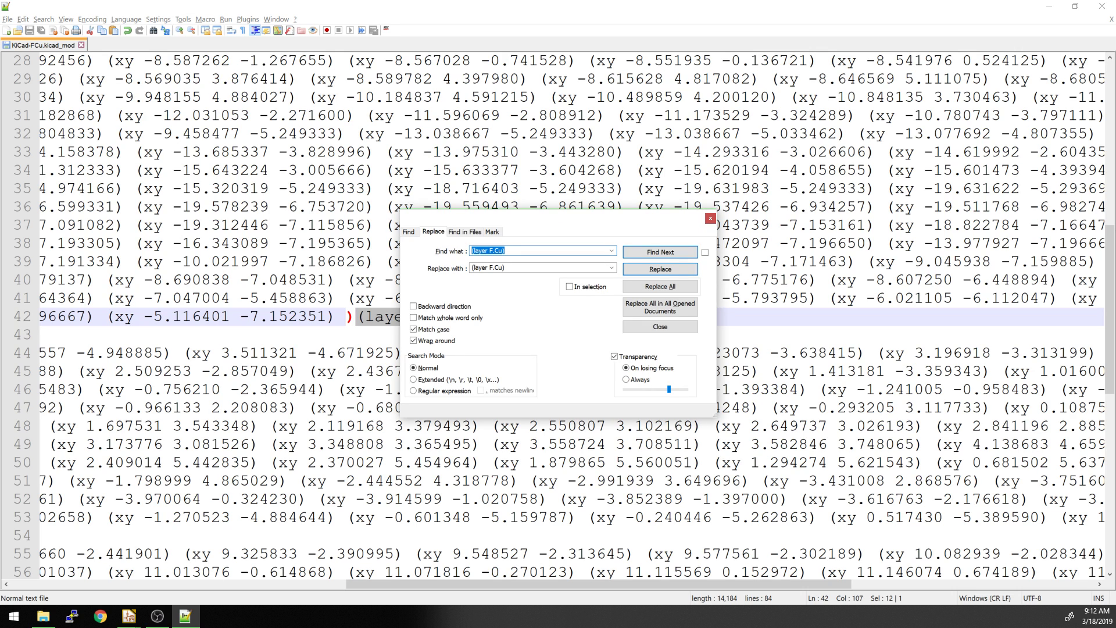
key("Tab")
key("alt+Tab")
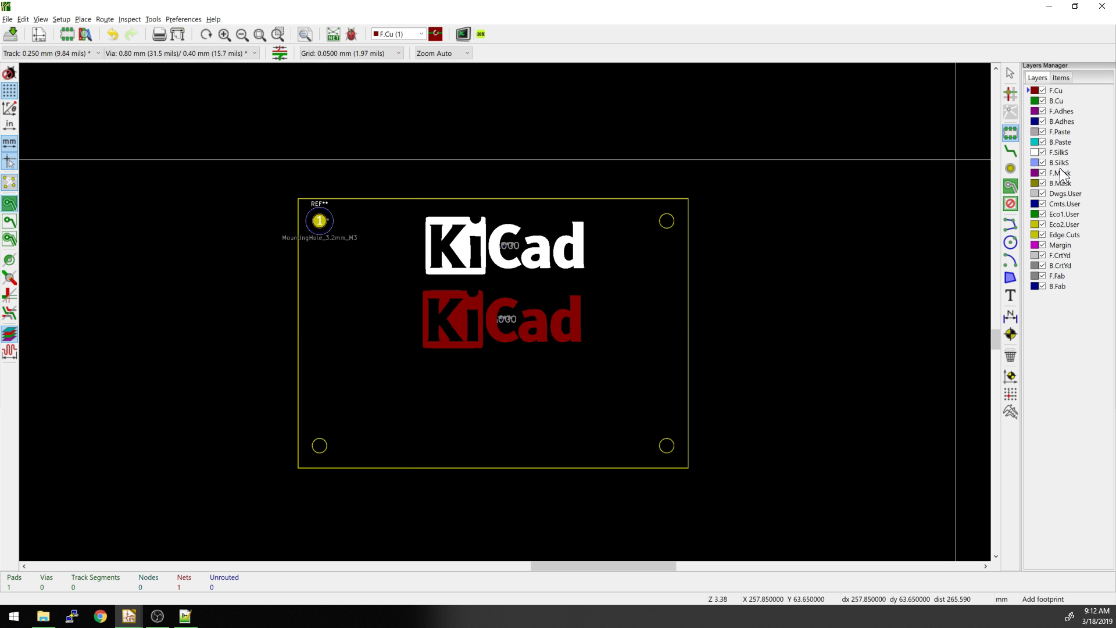
key("alt+Tab")
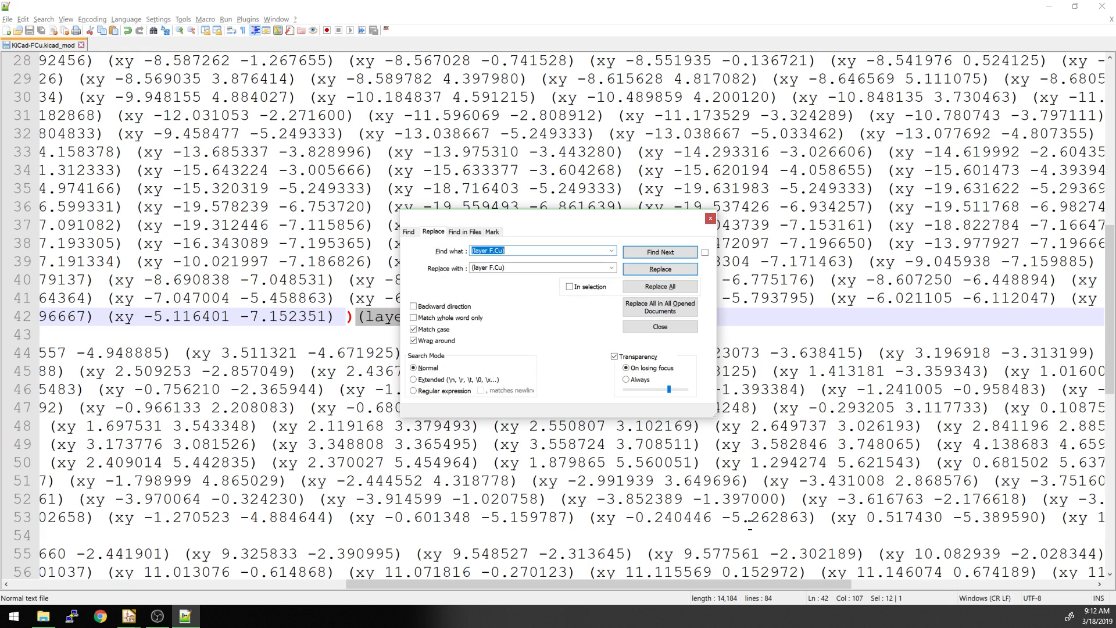
left_click(496, 268)
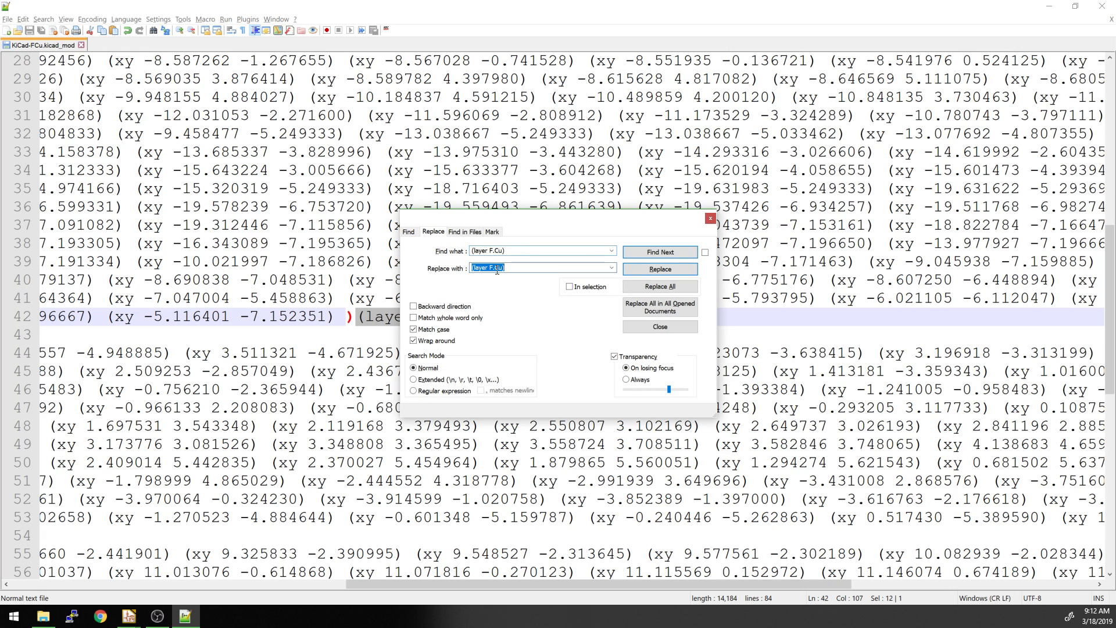
type("Mask")
Step: Change the polygon layers on lines 42, 53, 69 and 81 to F.Mask and close the dialog
left_click(649, 268)
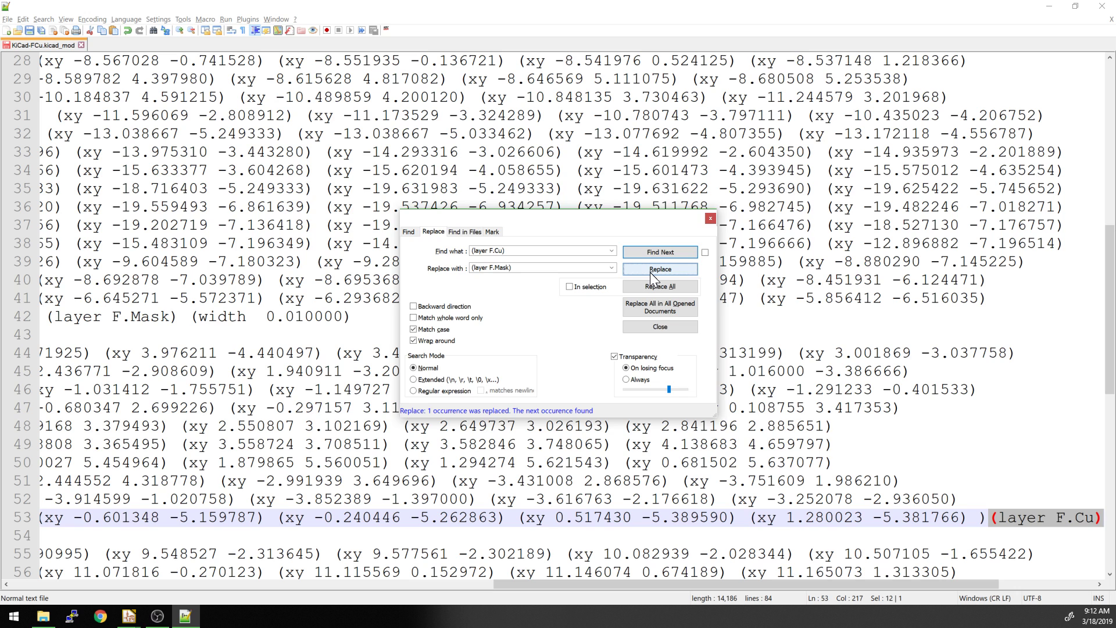
left_click(649, 270)
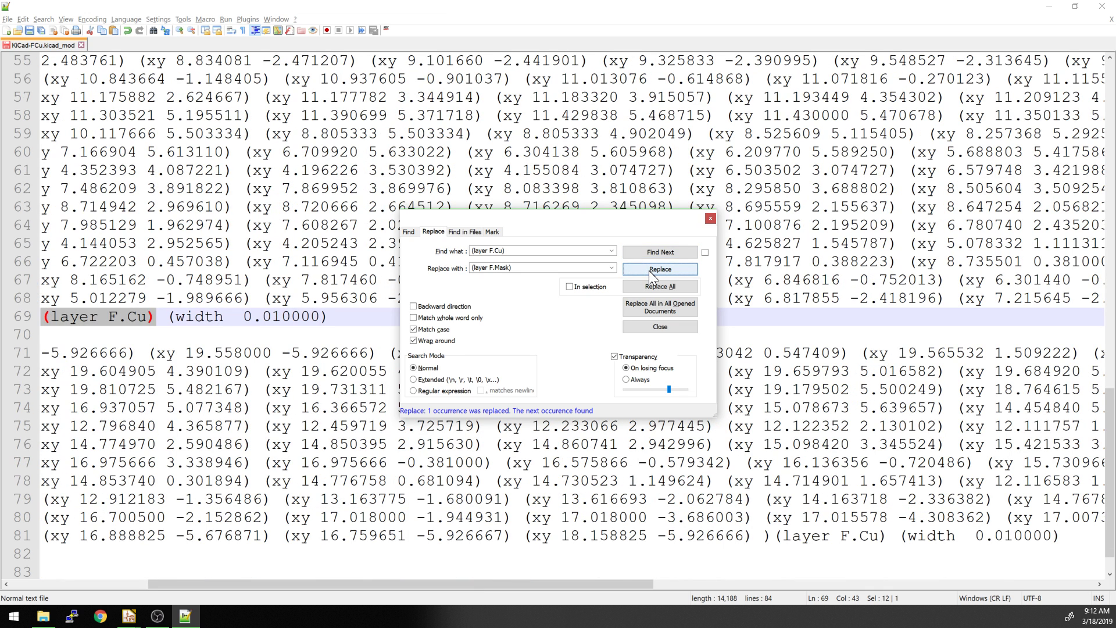
left_click(648, 270)
left_click(649, 269)
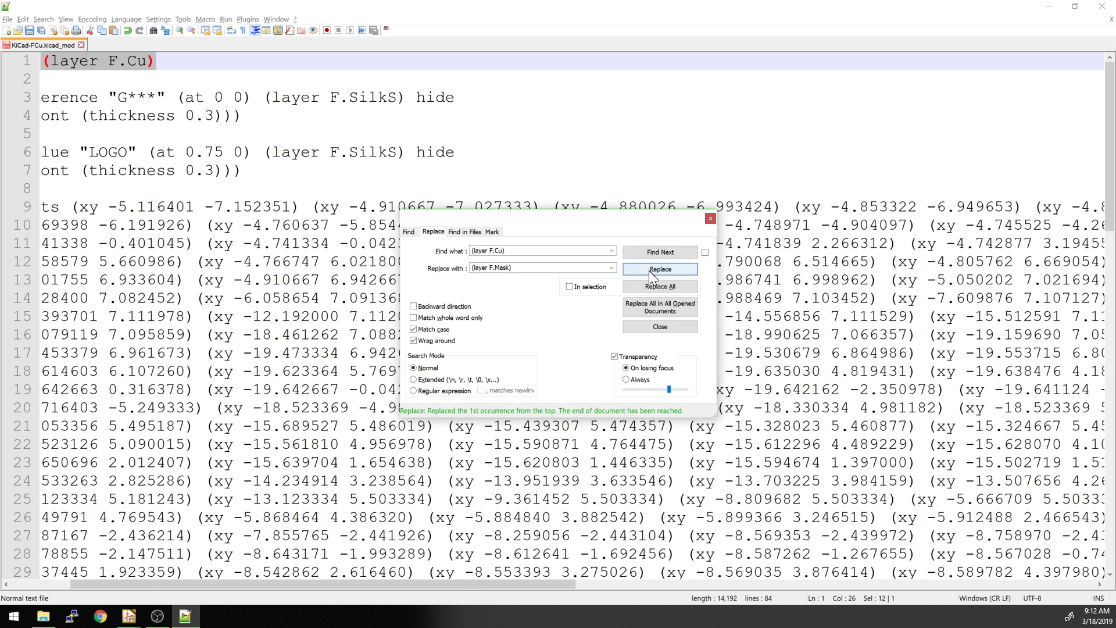
left_click(710, 219)
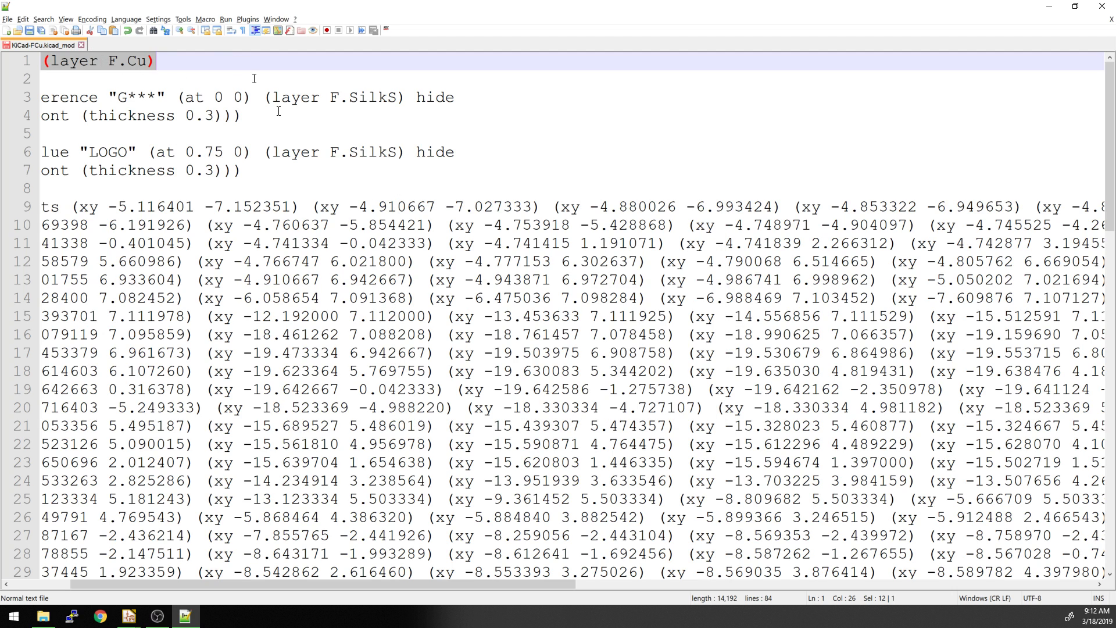
Step: Start Save As, show All types, and reuse the KiCad-FCu.kicad_mod name
left_click(11, 23)
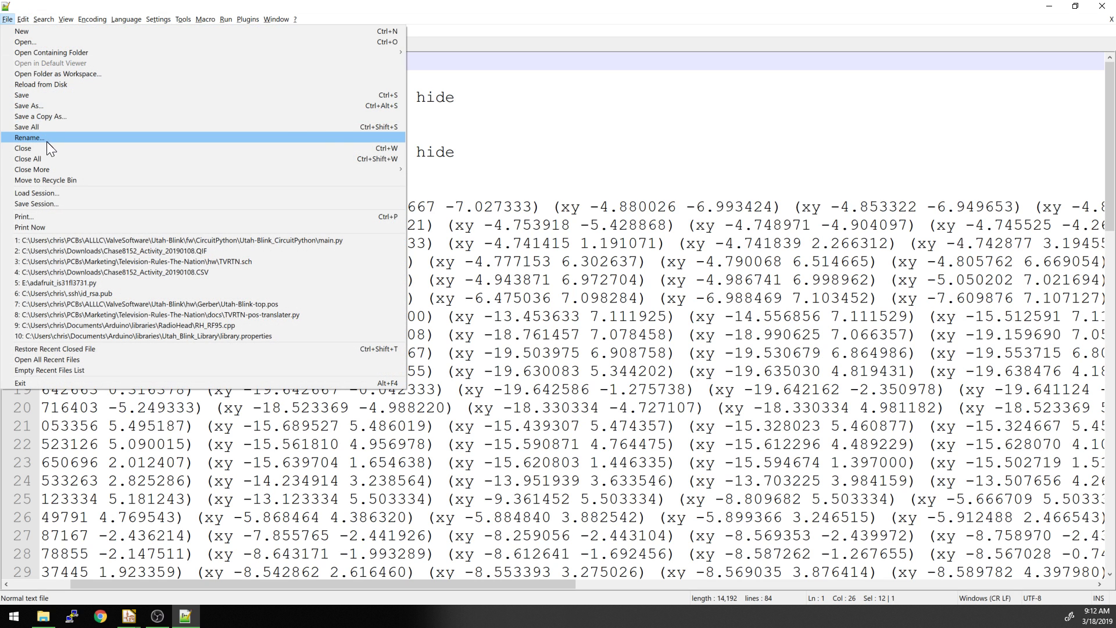
left_click(35, 107)
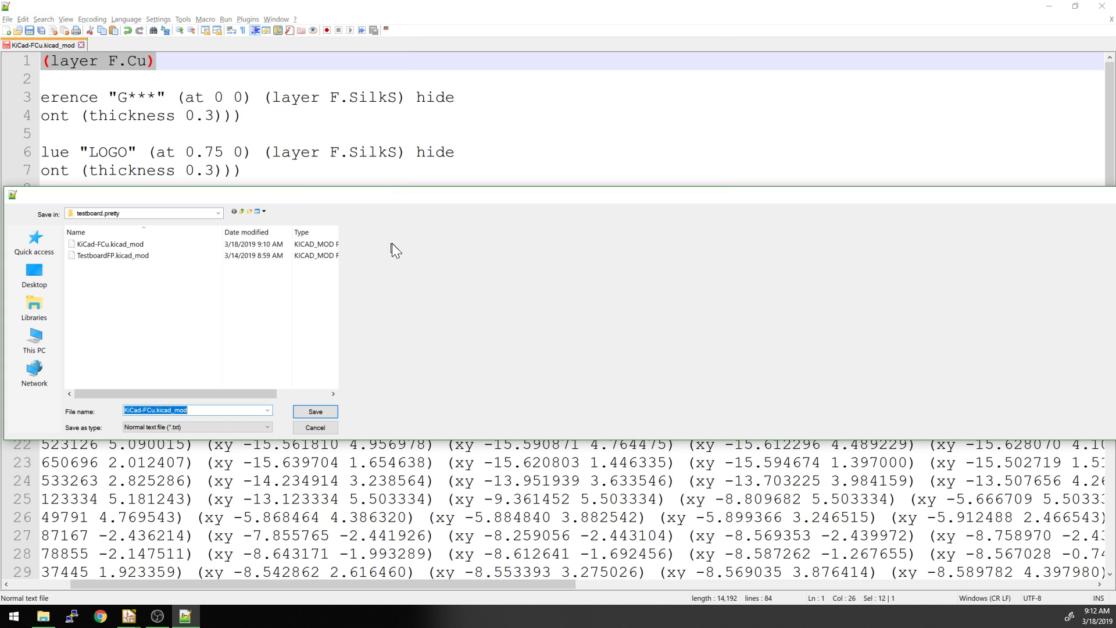
left_click(187, 428)
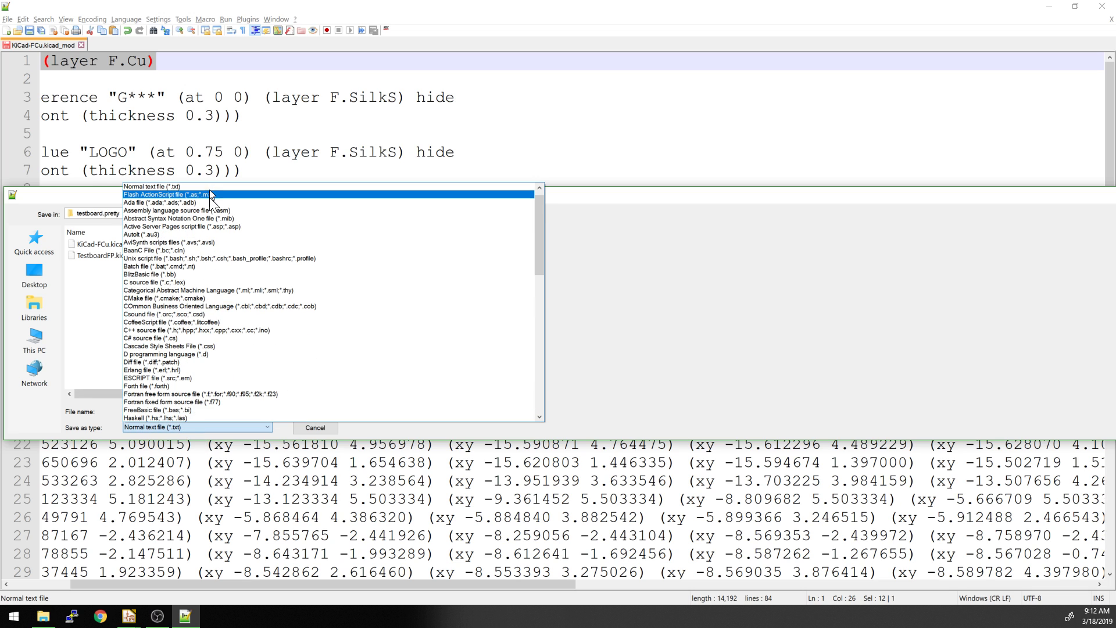
left_click(174, 187)
left_click(130, 243)
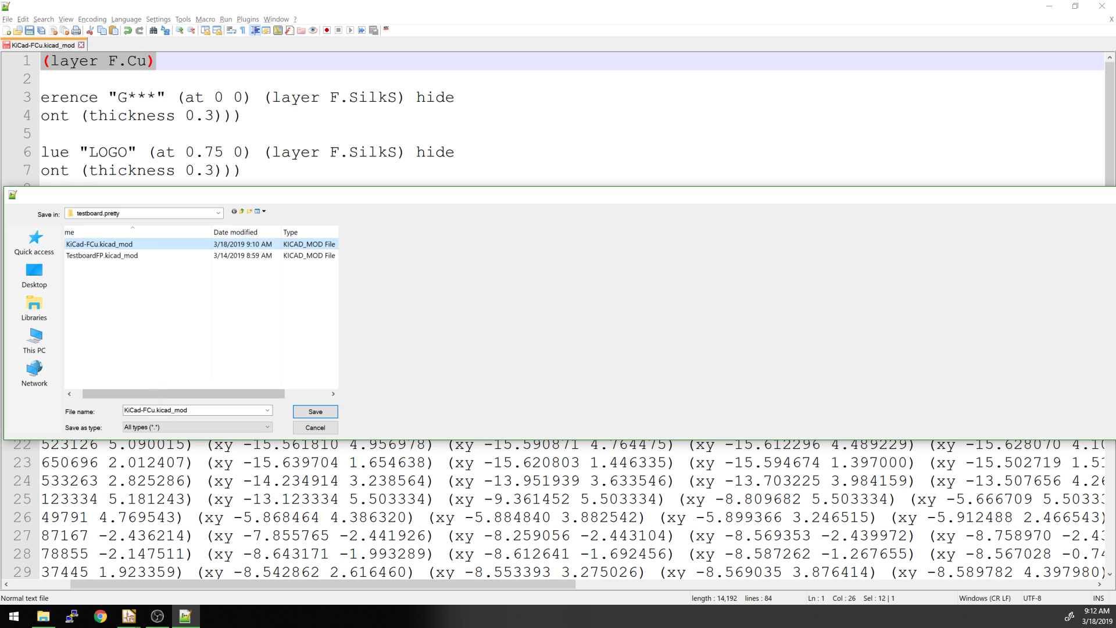
Step: Rename it to KiCad-FMask.kicad_mod and save it in testboard.pretty
left_click(150, 409)
left_click(151, 410)
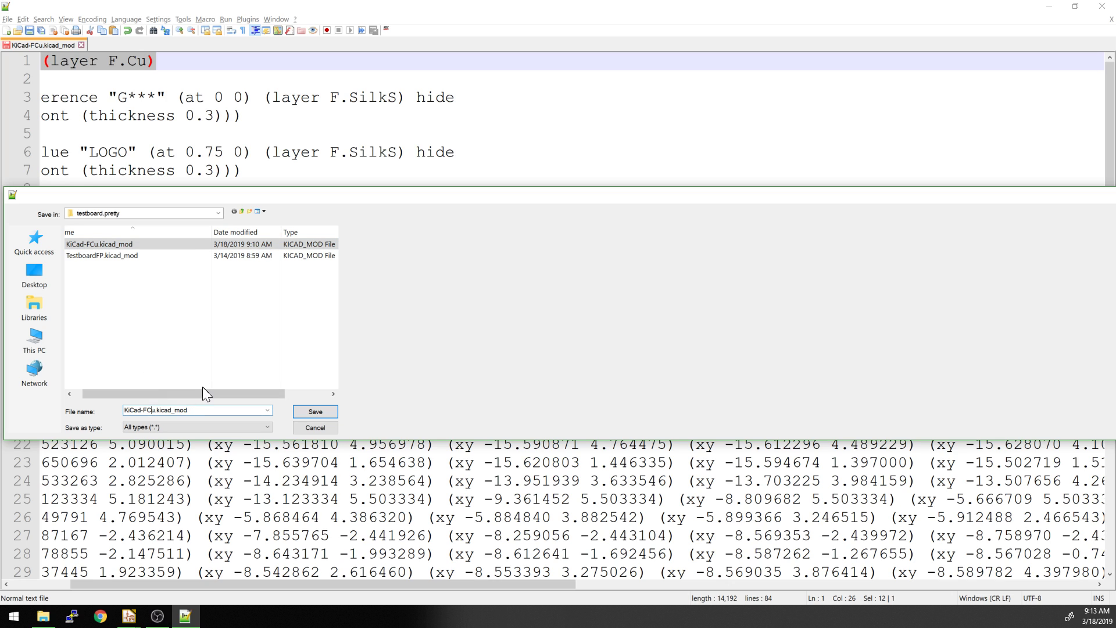
key("BackSpace")
key("Delete")
type("Mask")
left_click(314, 412)
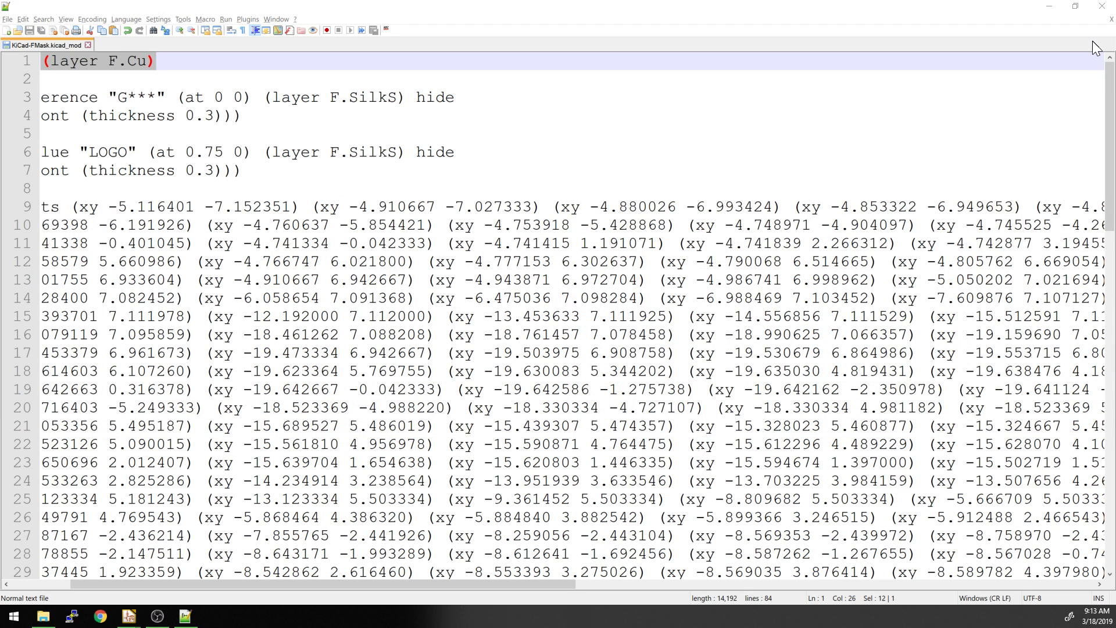
Step: Back in the PCB editor, open the footprint library browser on the testboard library
key("alt+Tab")
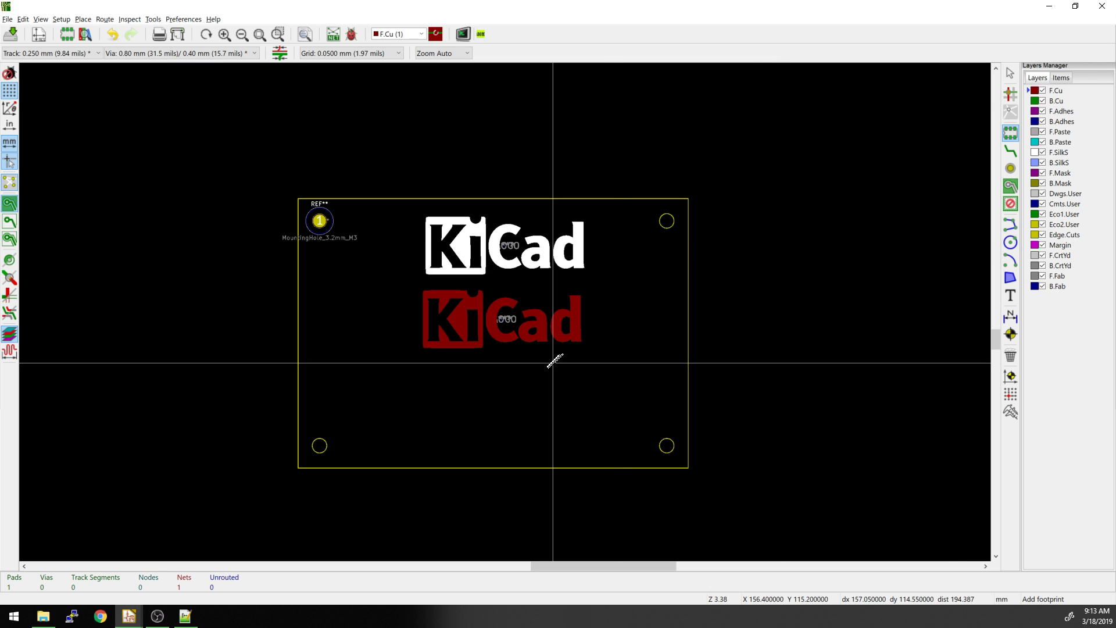
left_click(519, 379)
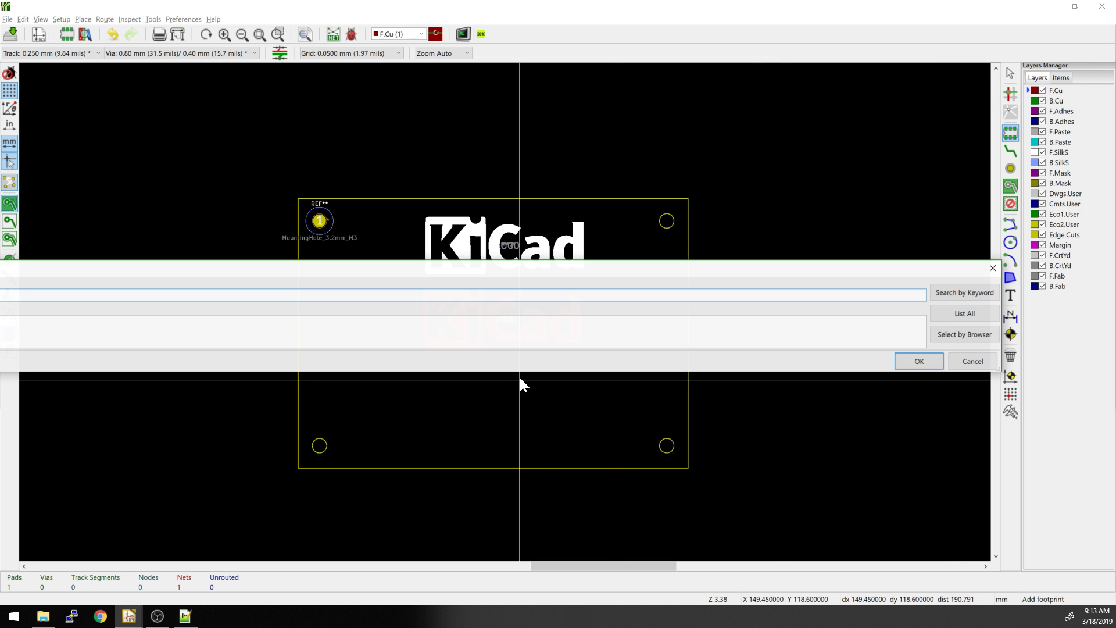
left_click(960, 330)
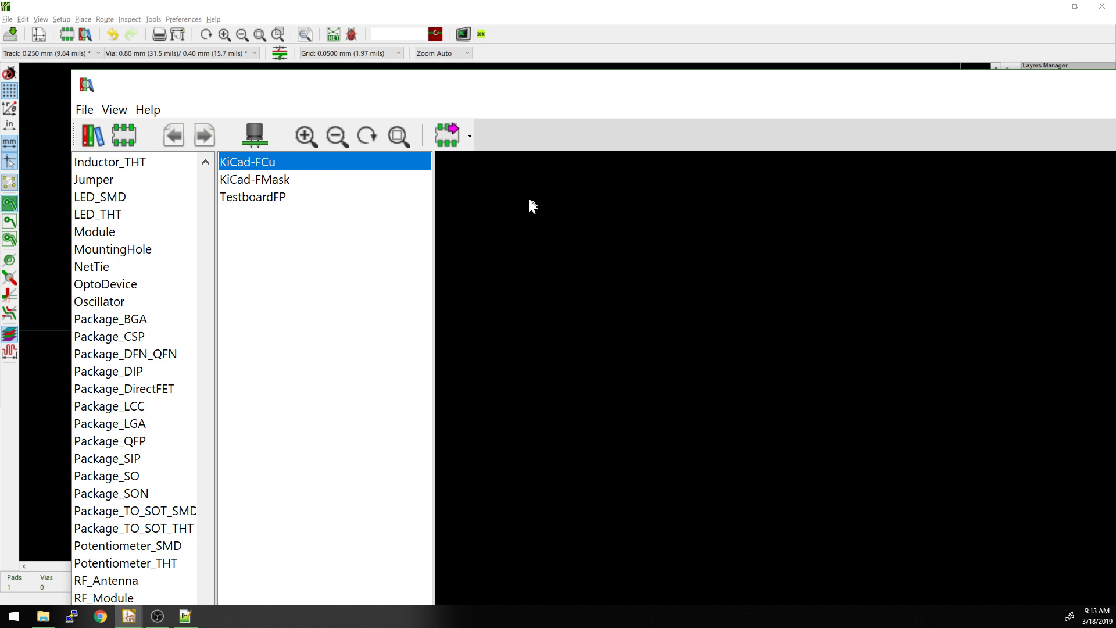
double_click(305, 156)
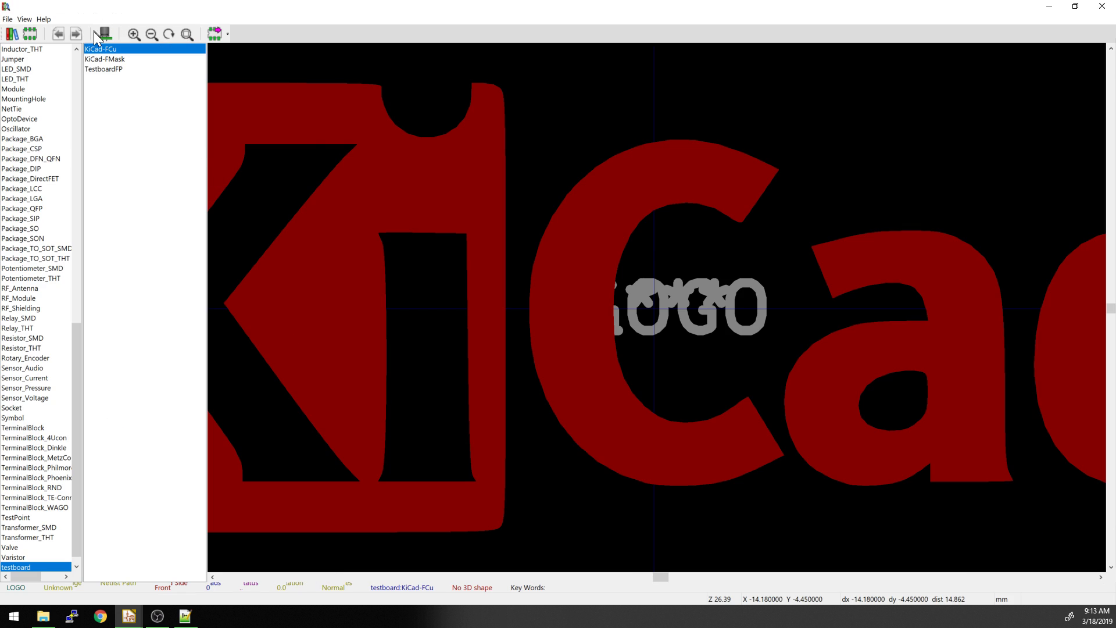
Step: Compare the KiCad-FCu, KiCad-FMask and TestboardFP footprints, settling on KiCad-FMask
left_click(110, 60)
left_click(99, 50)
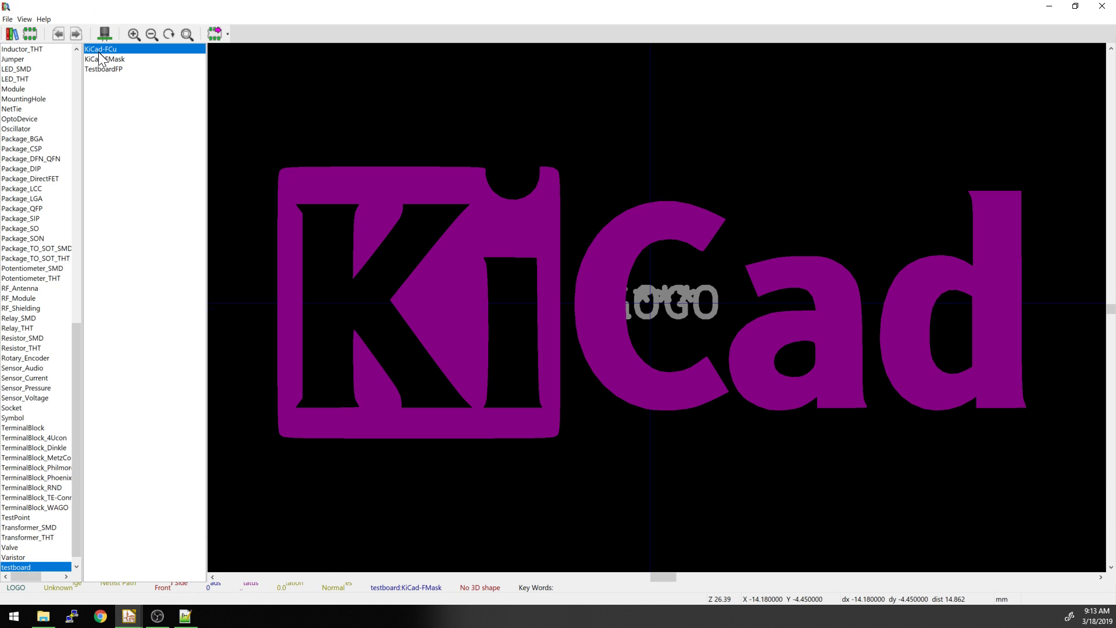
left_click(107, 60)
left_click(104, 69)
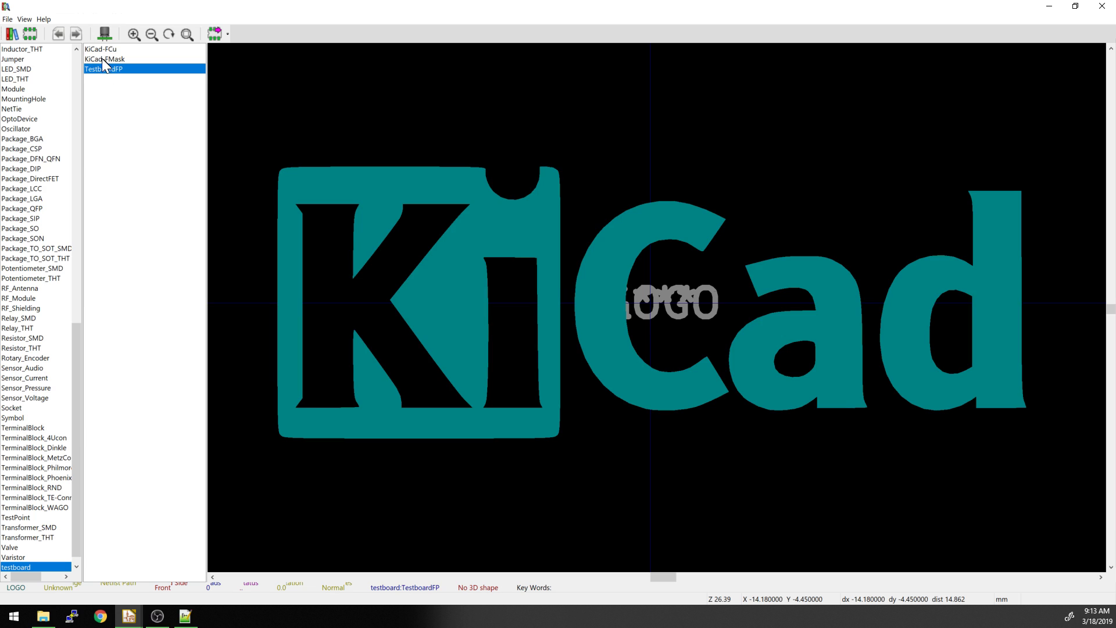
left_click(107, 60)
Step: Place the KiCad-FMask logo on the board just below the red copper logo
double_click(107, 61)
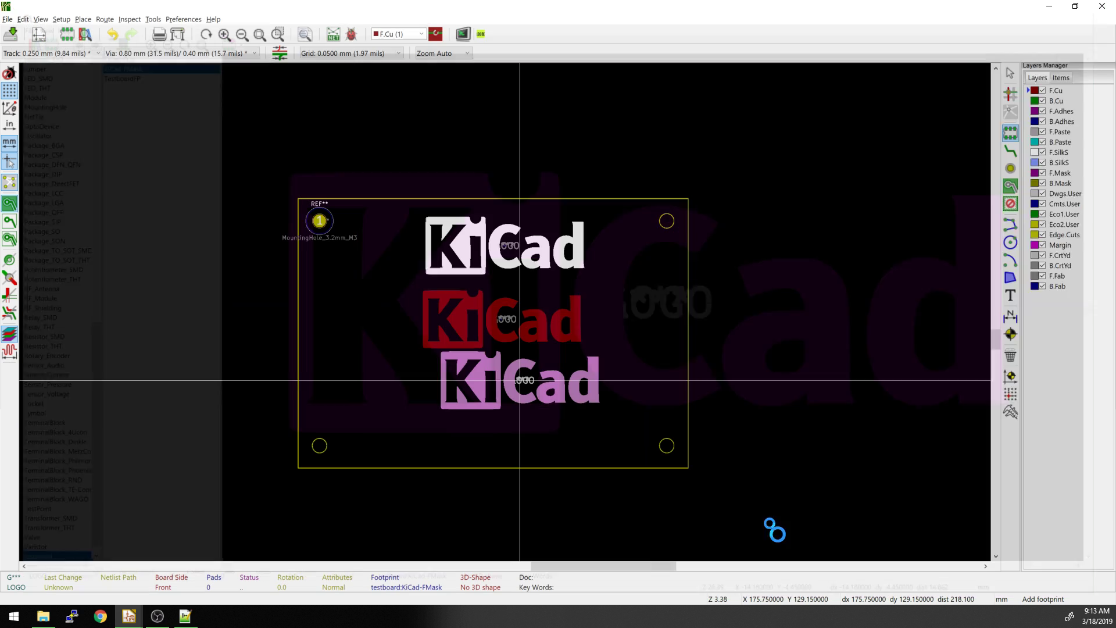
scroll(507, 317, "up", 6)
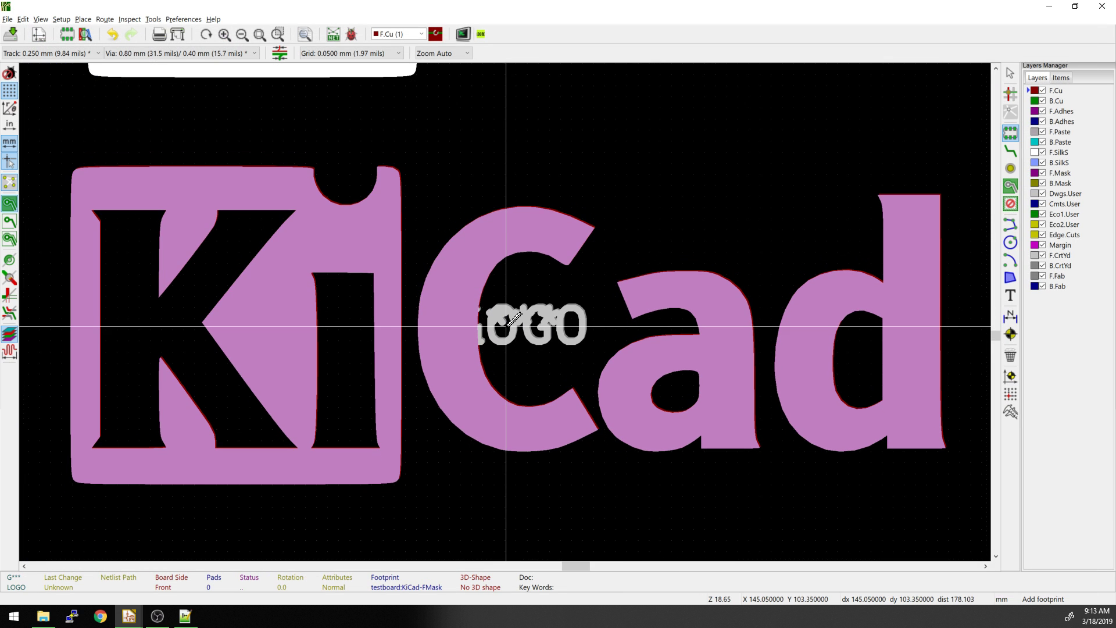
scroll(507, 325, "down", 3)
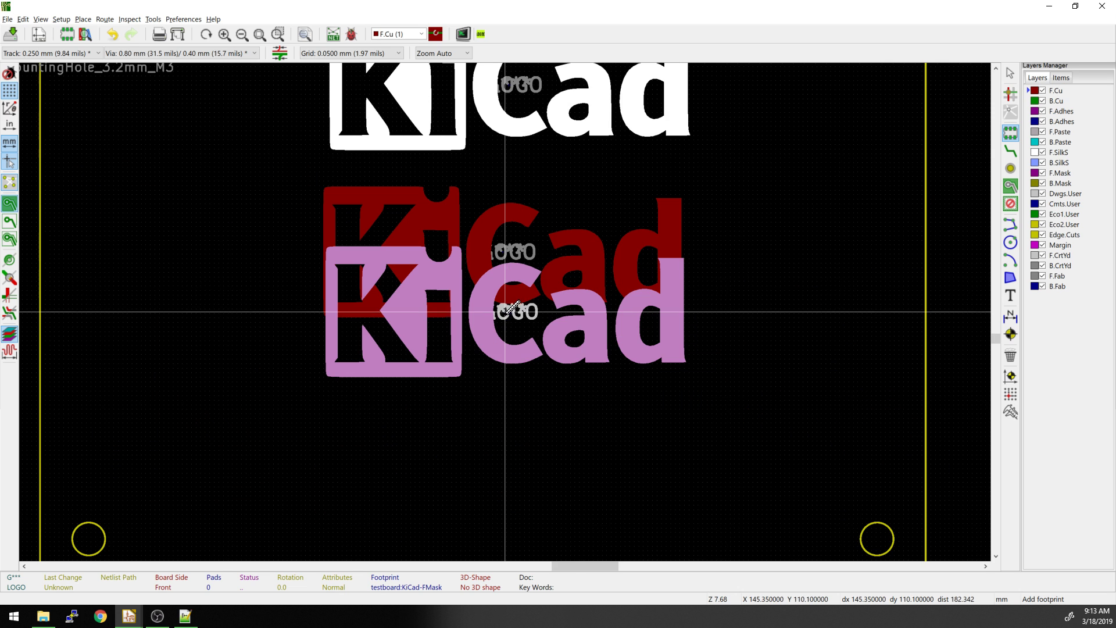
left_click(511, 410)
Step: Set the canvas grid to 1.0000 mm
right_click(727, 308)
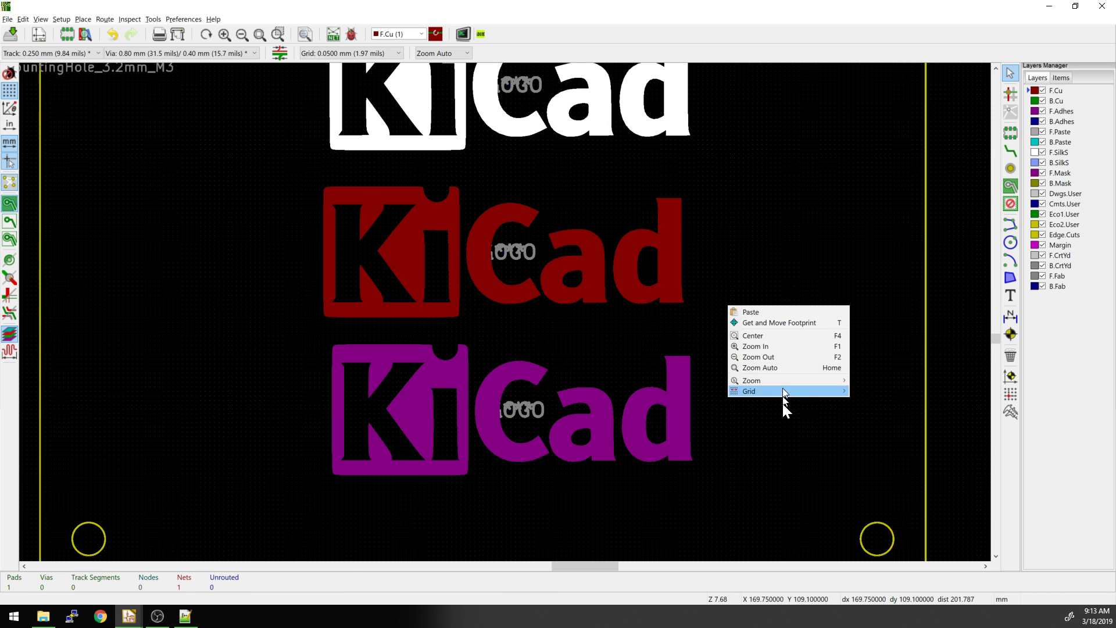
mouse_move(767, 397)
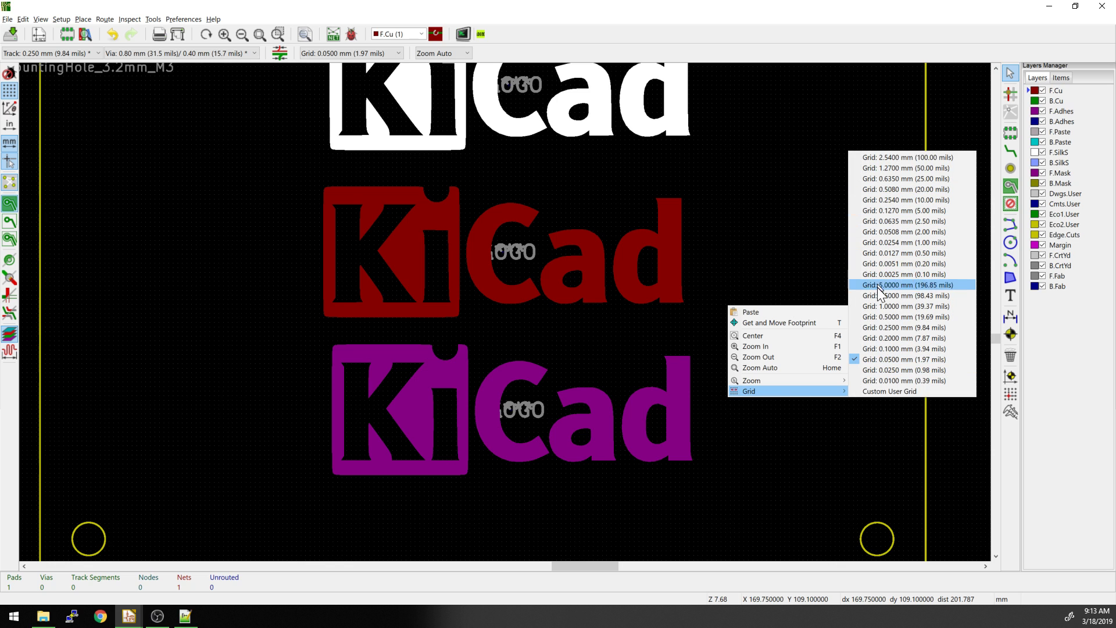
left_click(886, 306)
Step: Snap the copper logo to the 1 mm grid, stack the mask logo exactly on it, and preview in 3D
left_click(525, 271)
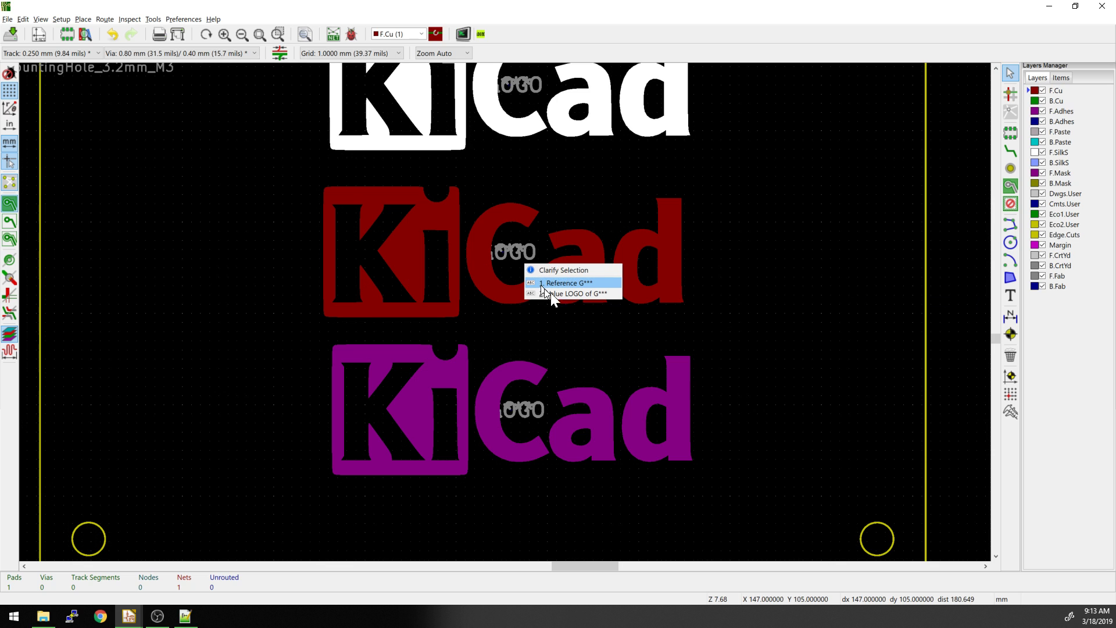
left_click(553, 285)
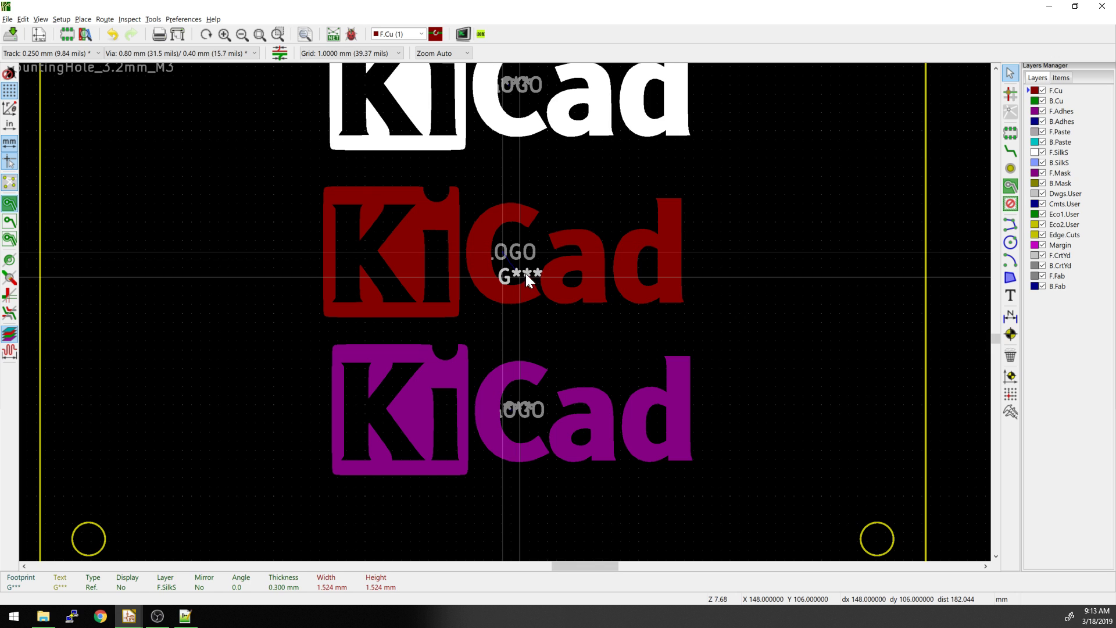
key("Escape")
key("m")
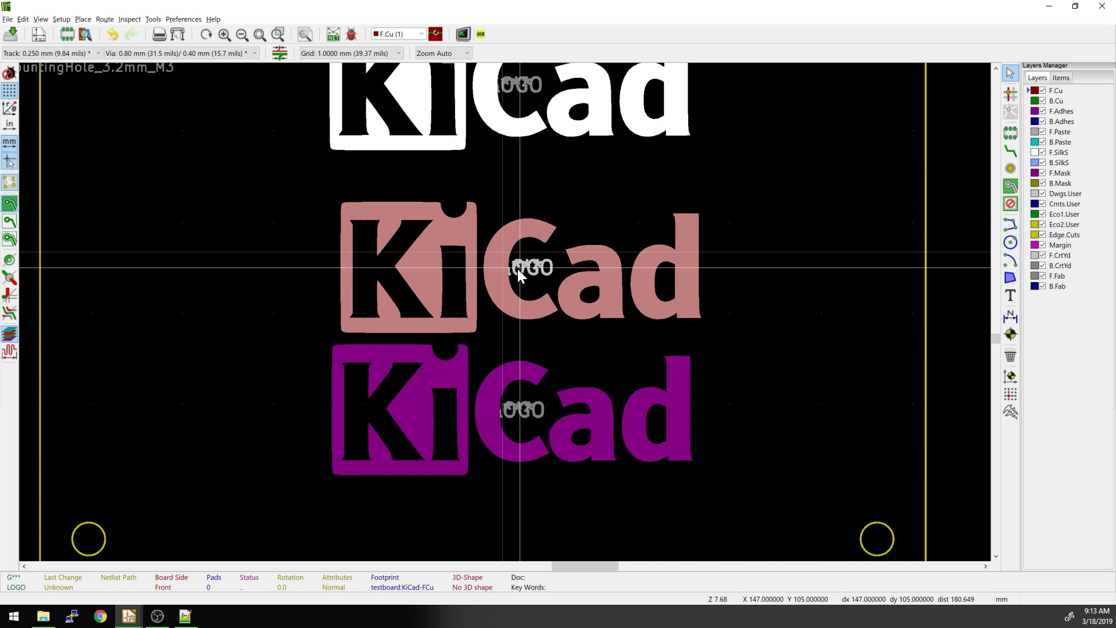
left_click(517, 269)
key("m")
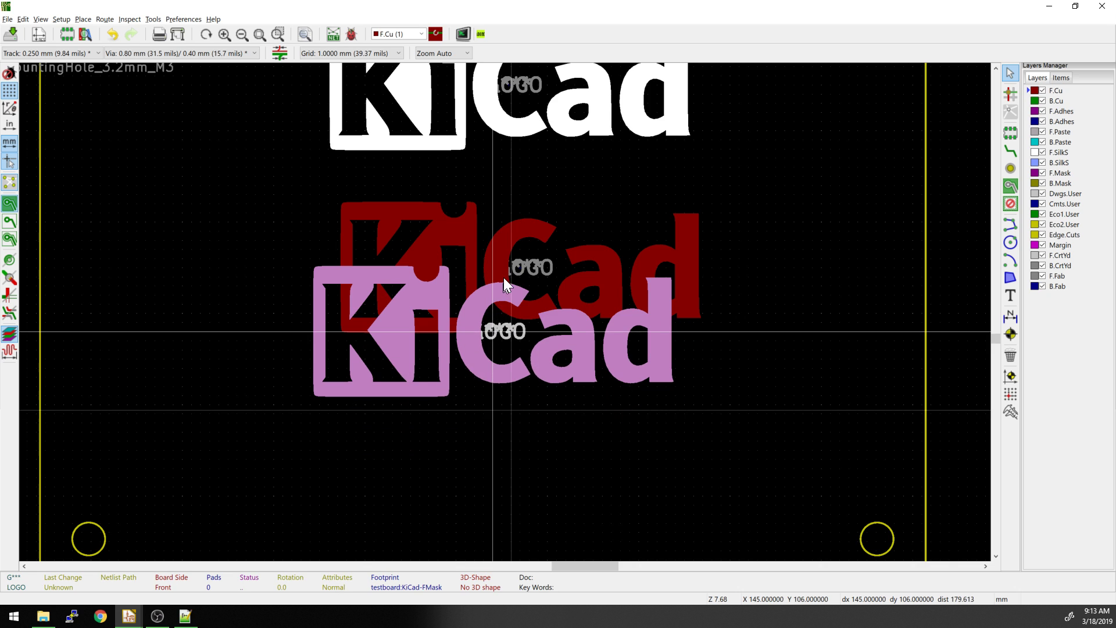
left_click(518, 270)
left_click(518, 270)
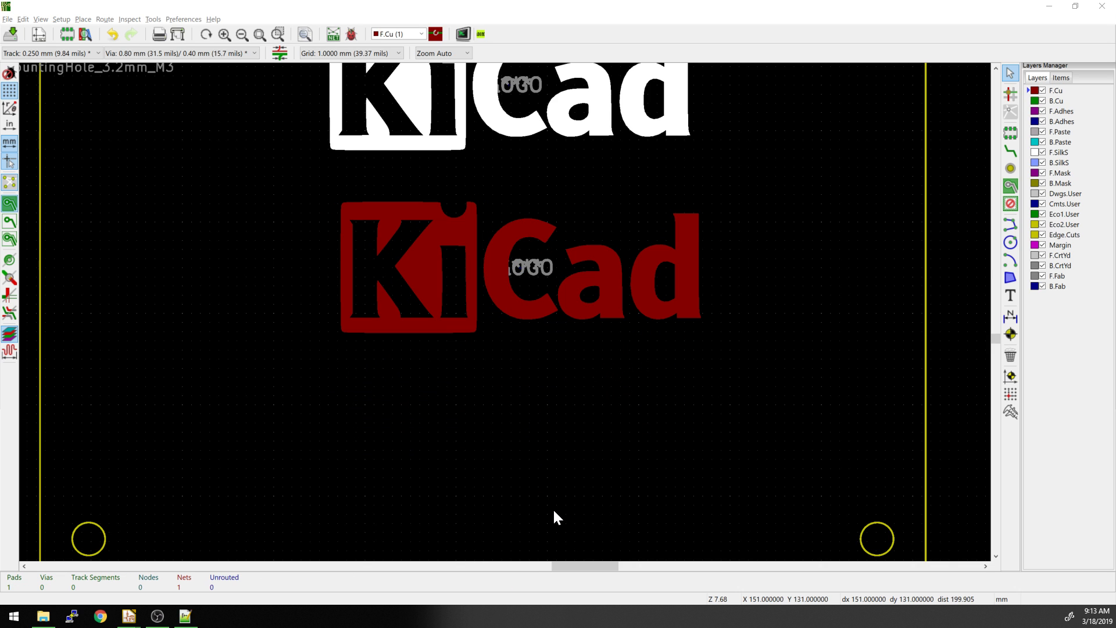
key("alt+3")
left_click_drag(605, 500, 512, 251)
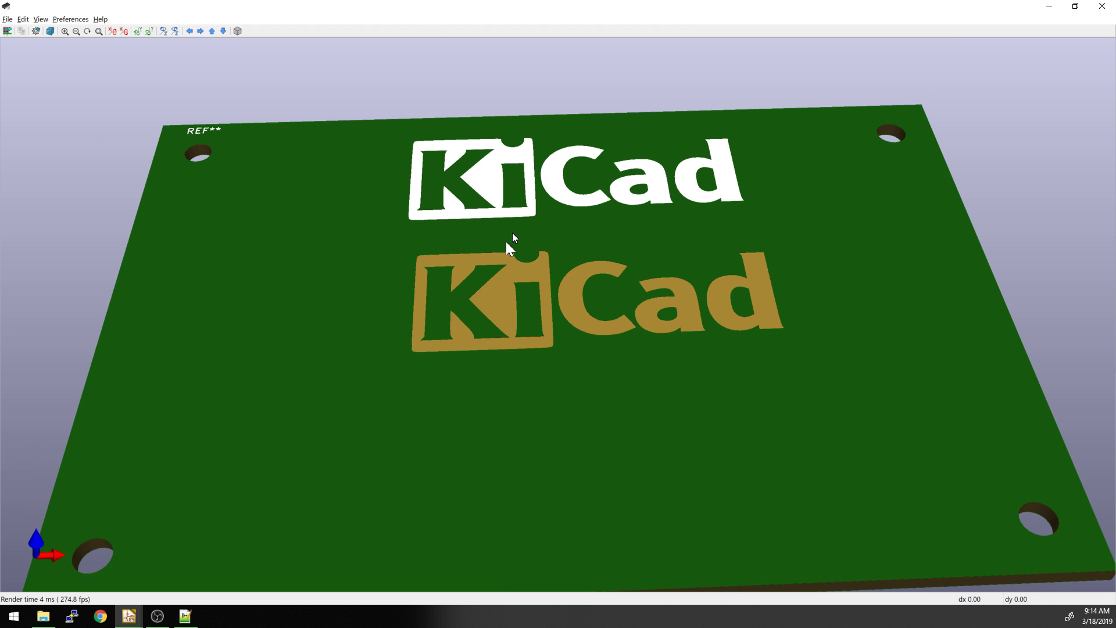
key("alt+Tab")
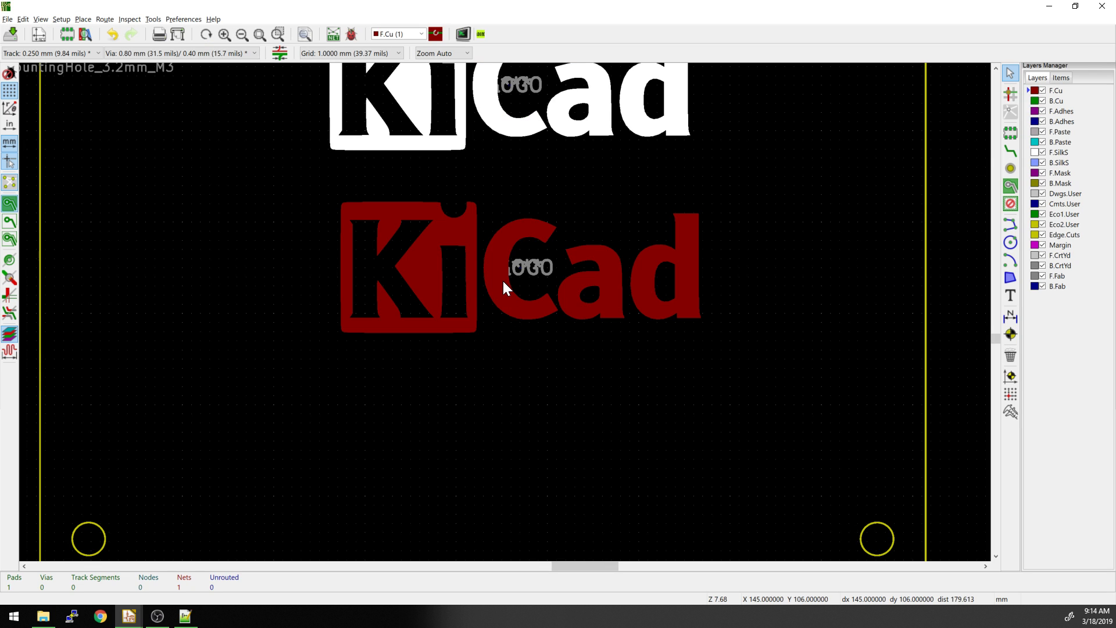
left_click(503, 279)
left_click(523, 300)
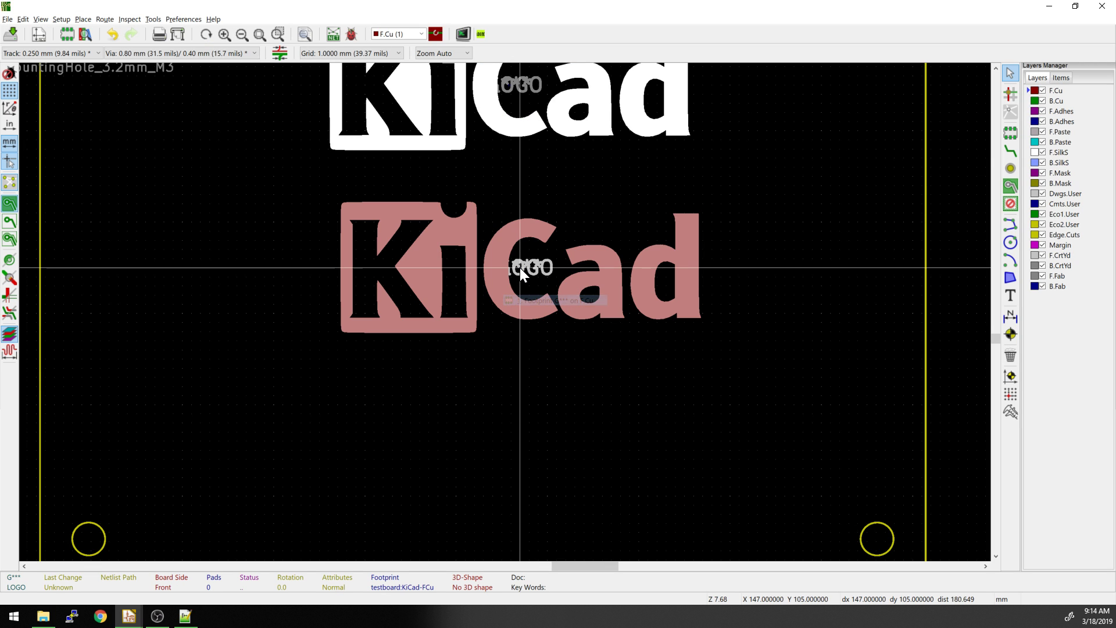
key("ctrl+d")
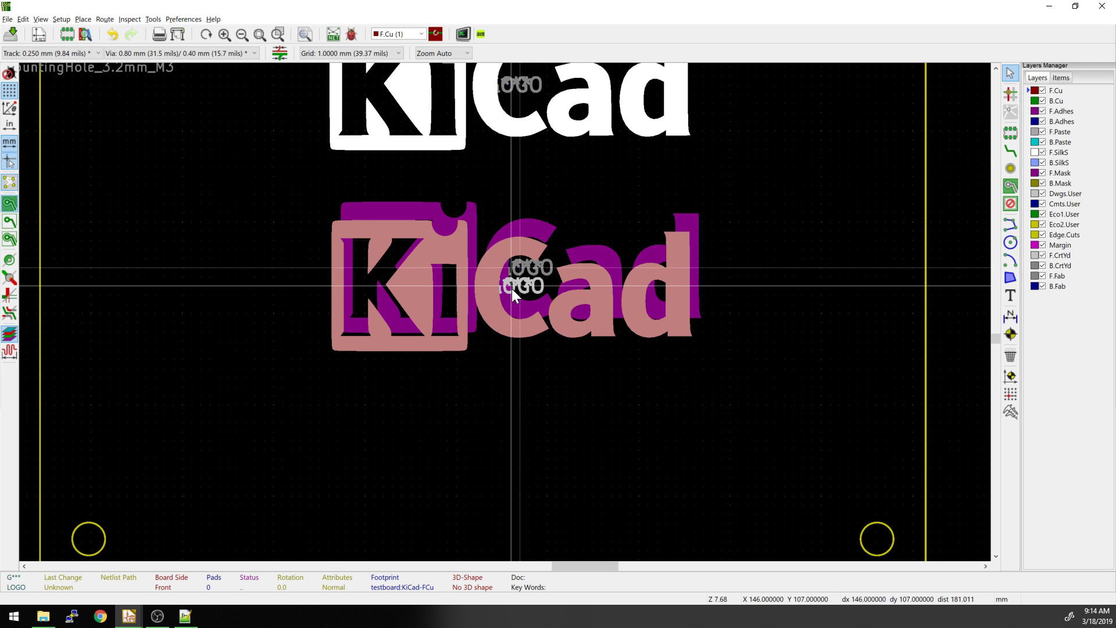
key("alt+3")
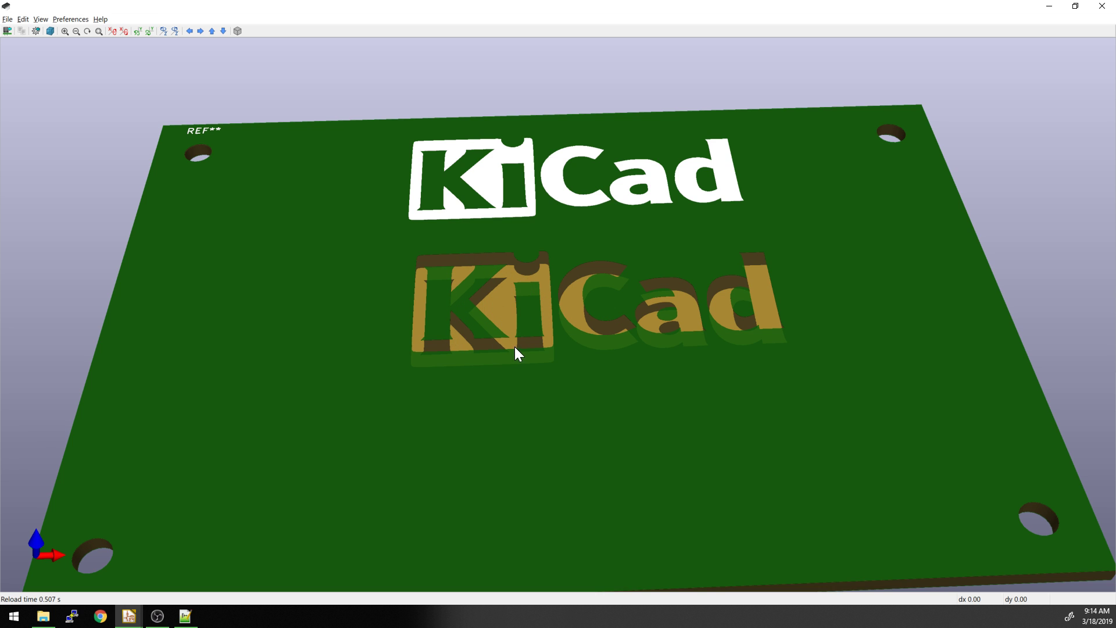
key("alt+Tab")
left_click(498, 301)
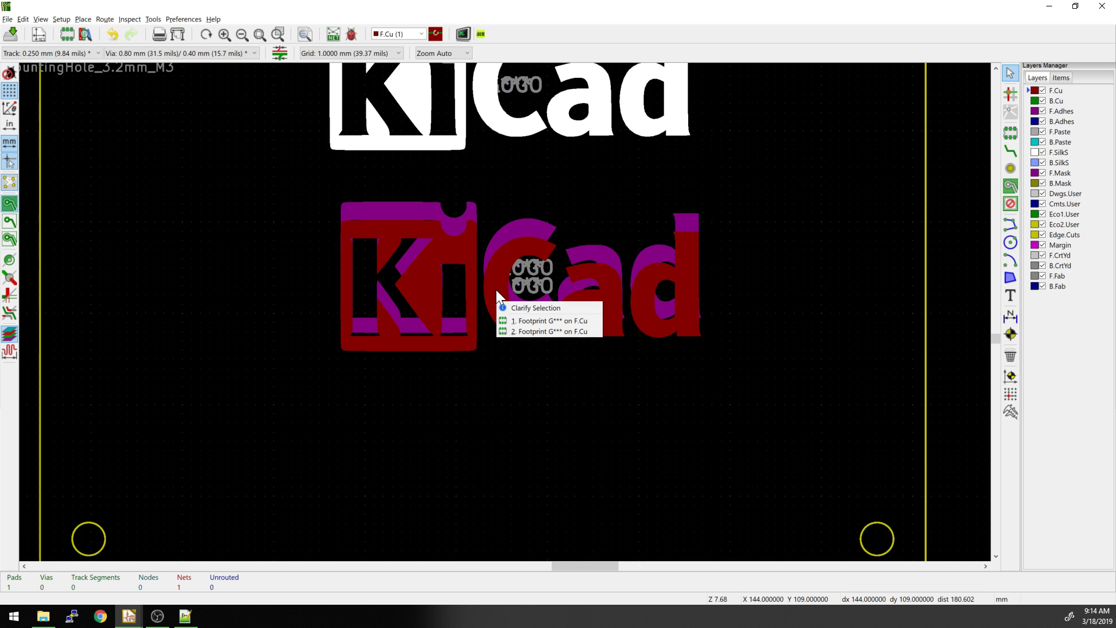
left_click(518, 327)
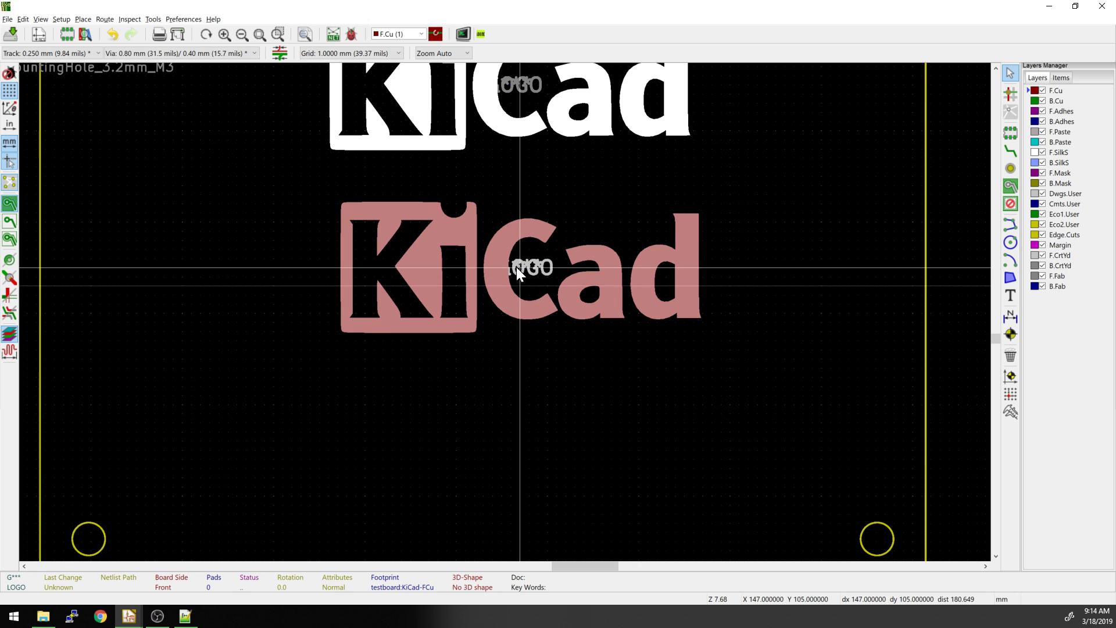
key("Escape")
key("Escape")
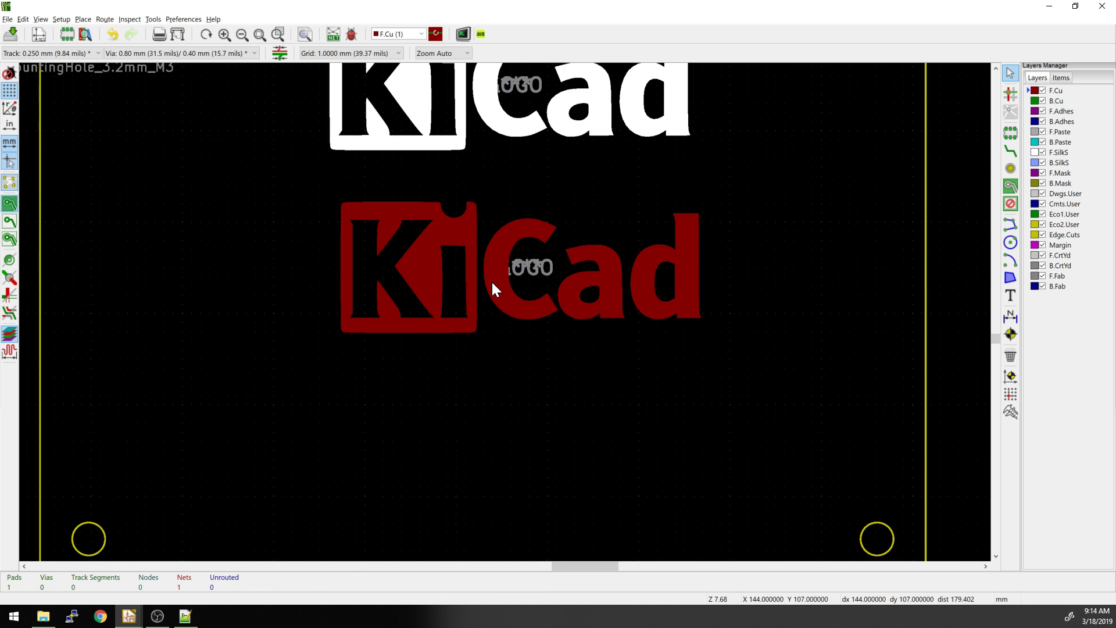
key("alt+3")
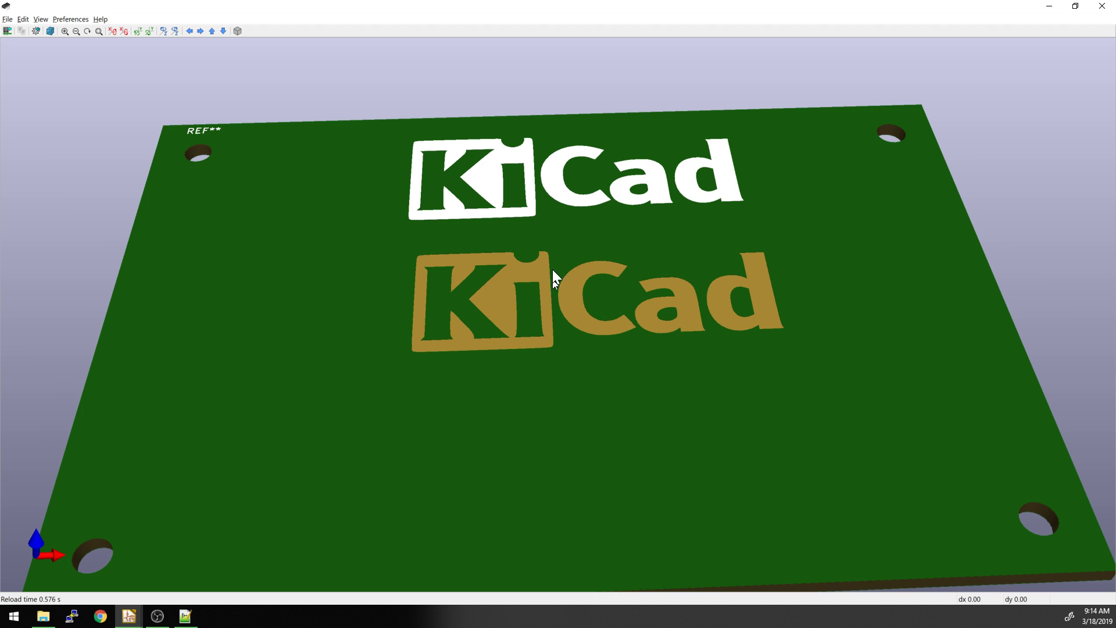
scroll(537, 305, "down", 1)
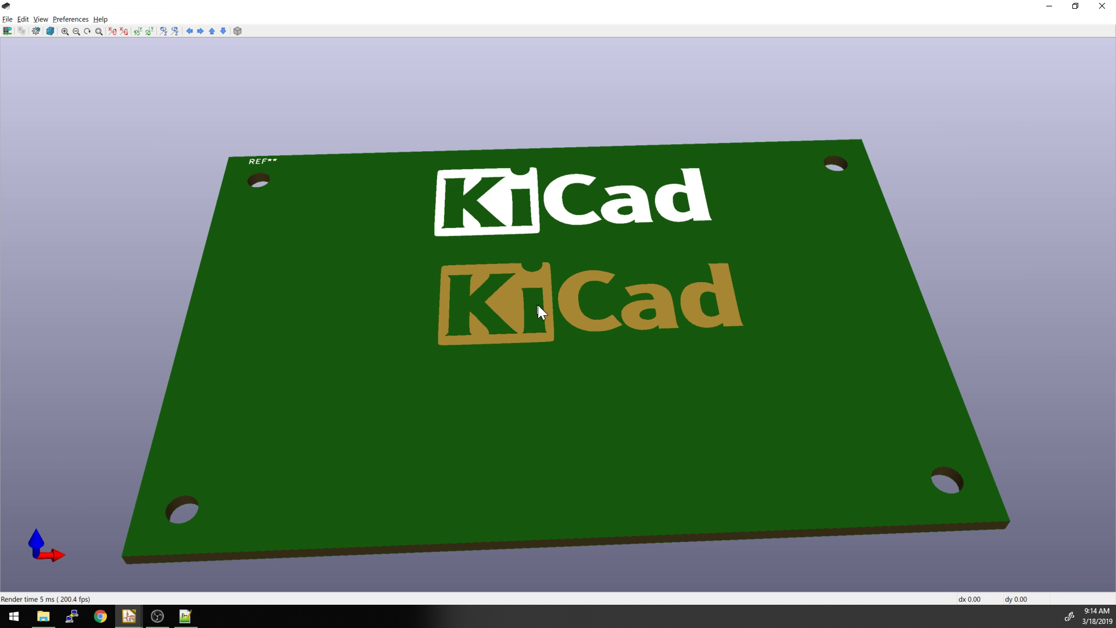
scroll(538, 305, "up", 2)
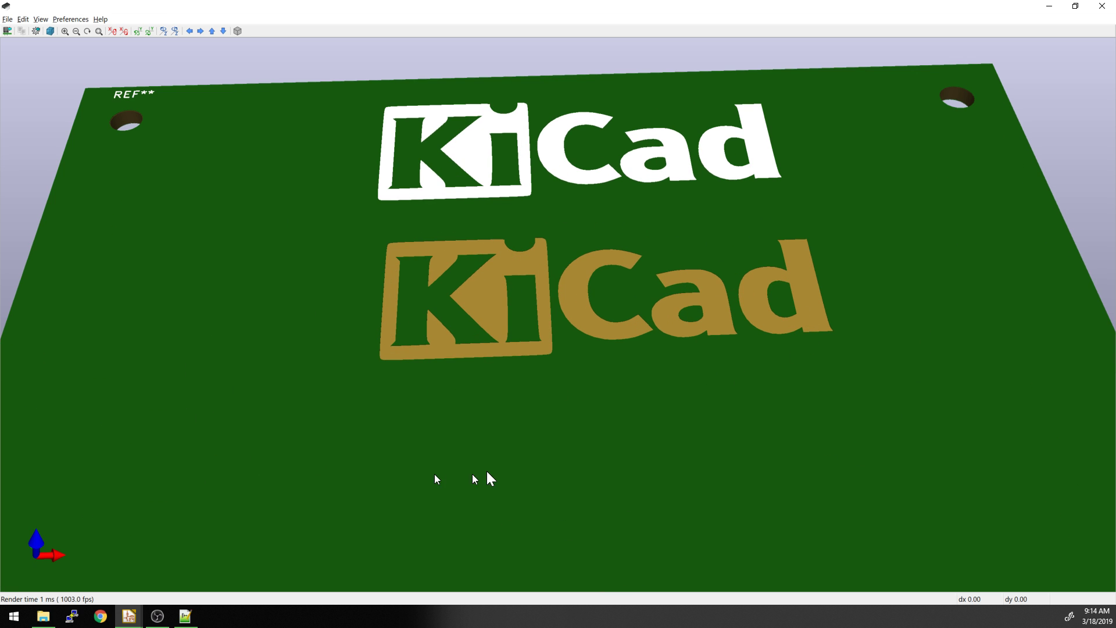